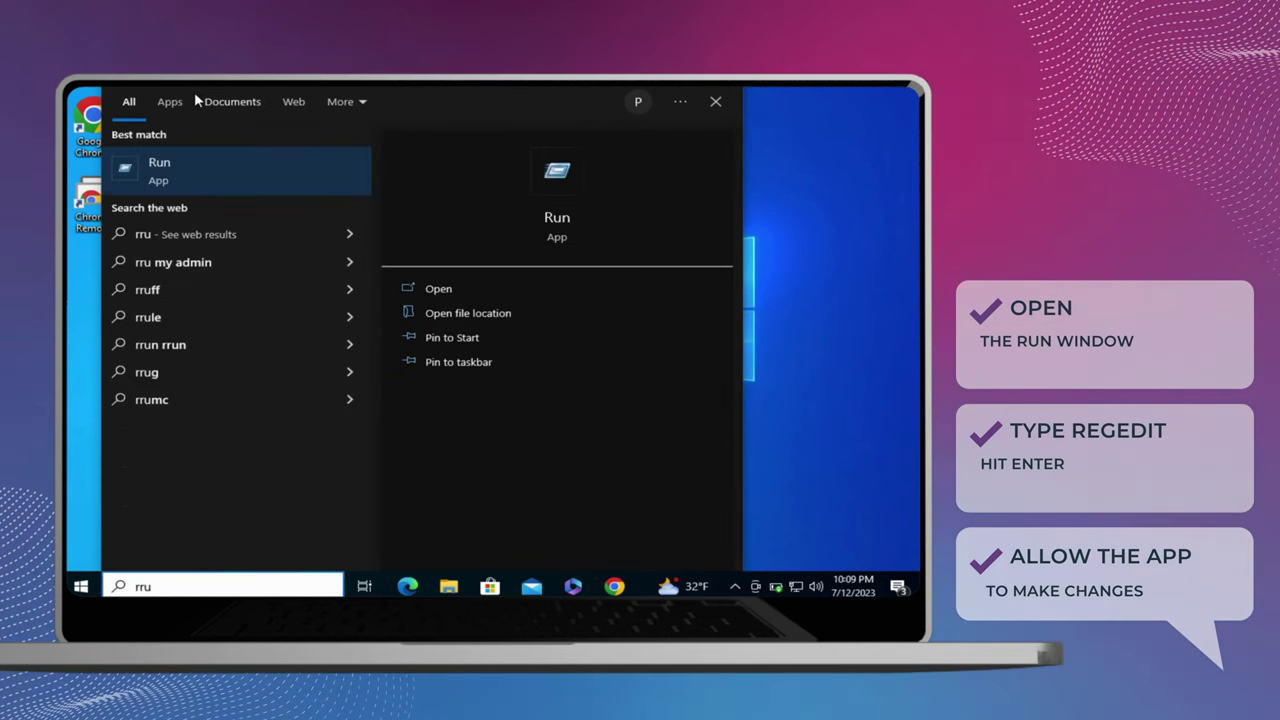
Launch Registry Editor with regedit from the Run dialog and approve the User Account Control prompt
{"action": "left_click", "coordinate": [183, 184]}
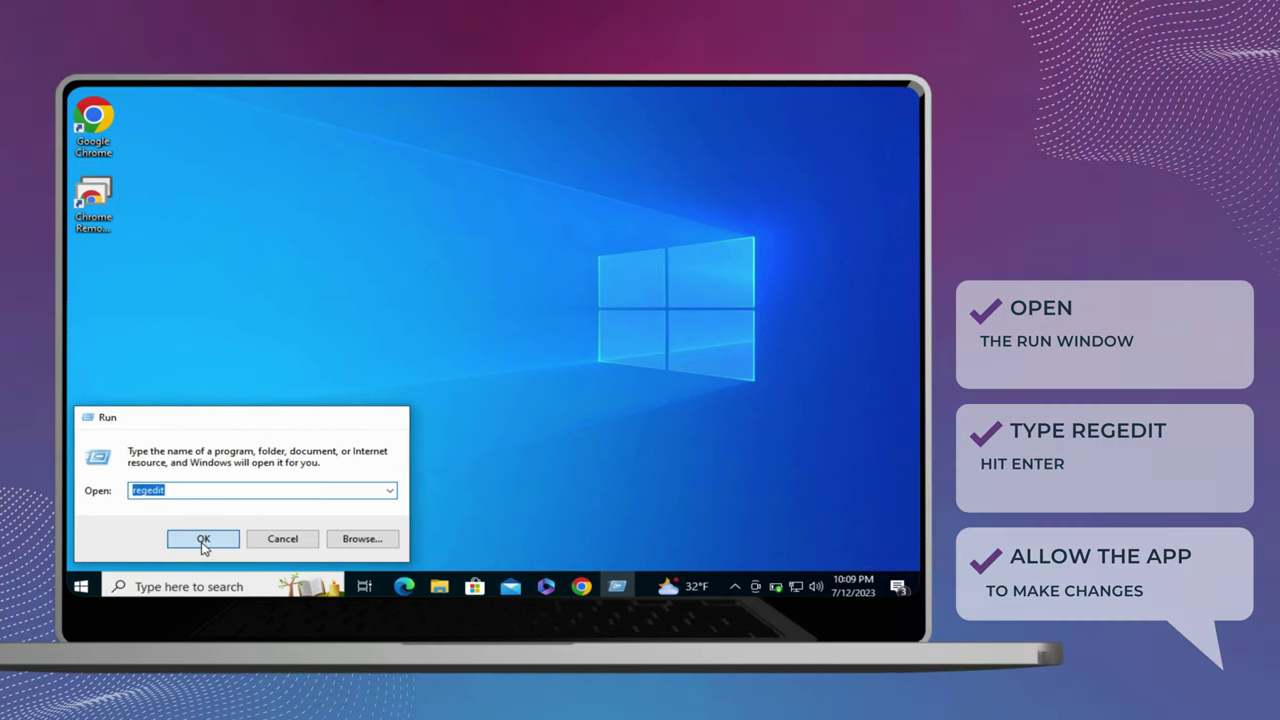
{"action": "left_click", "coordinate": [203, 540]}
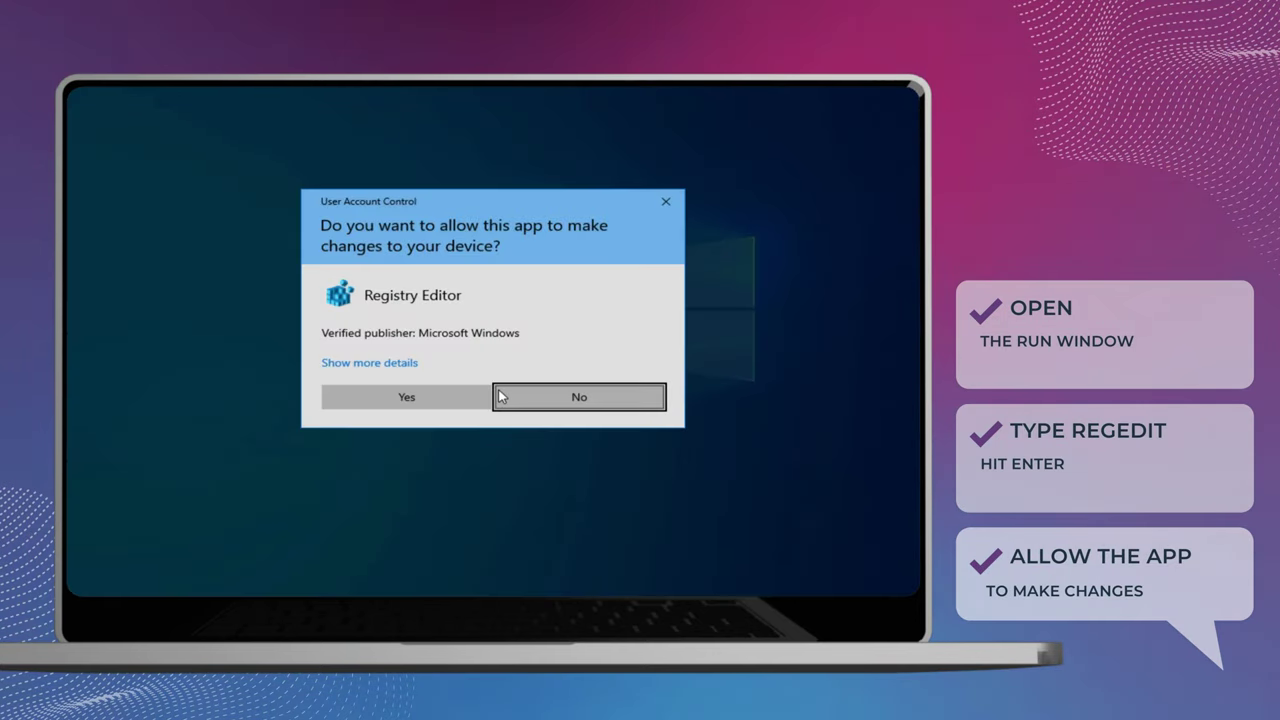
{"action": "left_click", "coordinate": [455, 400]}
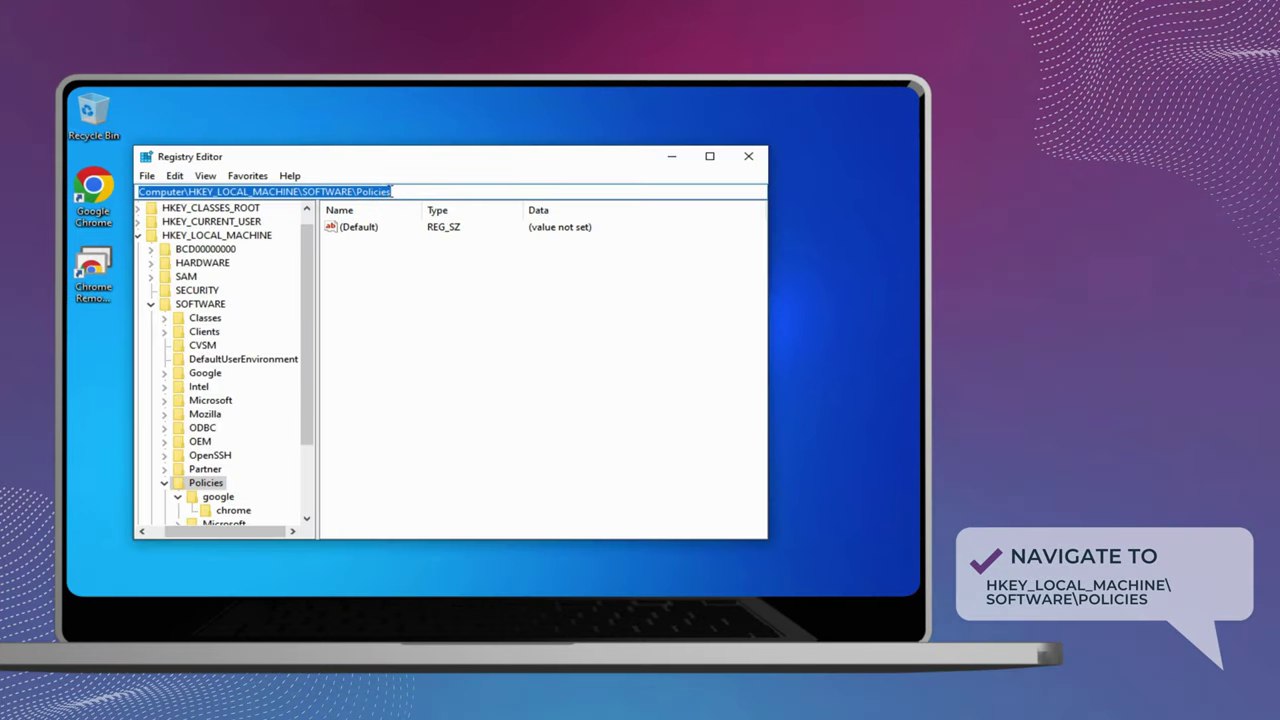
Create a new key named google under HKEY_LOCAL_MACHINE\SOFTWARE\Policies
{"action": "left_click", "coordinate": [394, 191]}
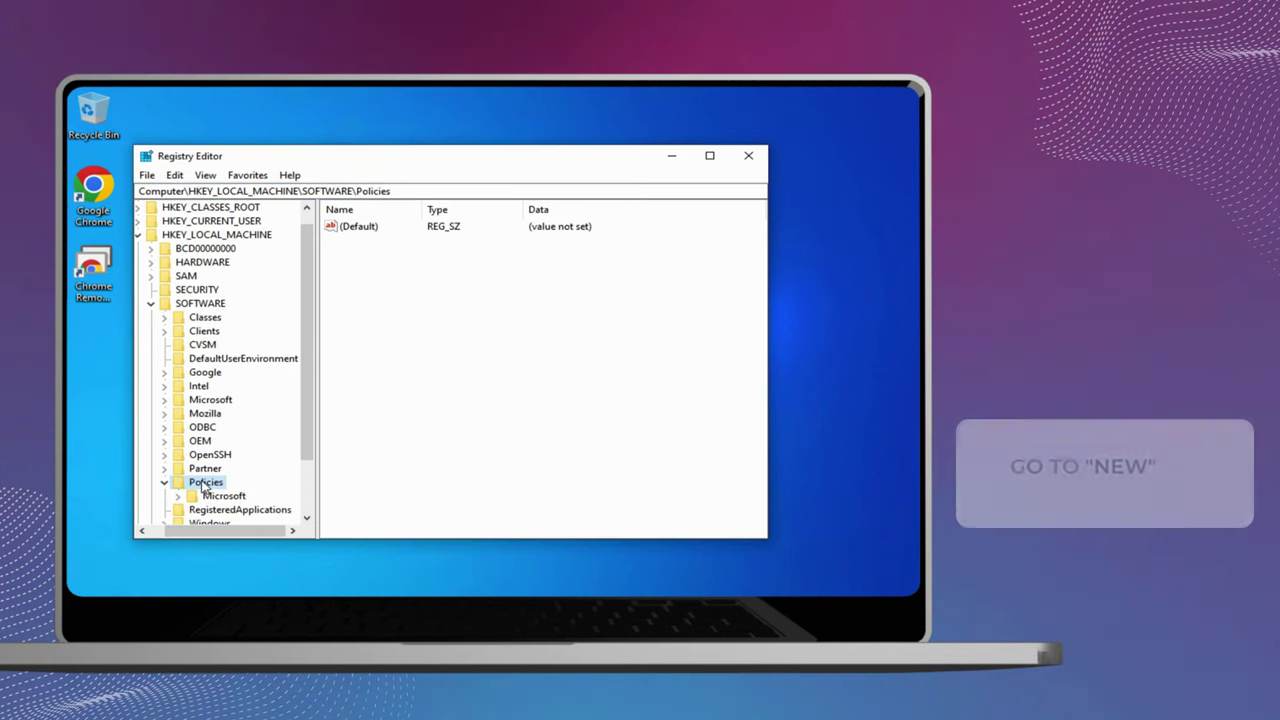
{"action": "right_click", "coordinate": [205, 481]}
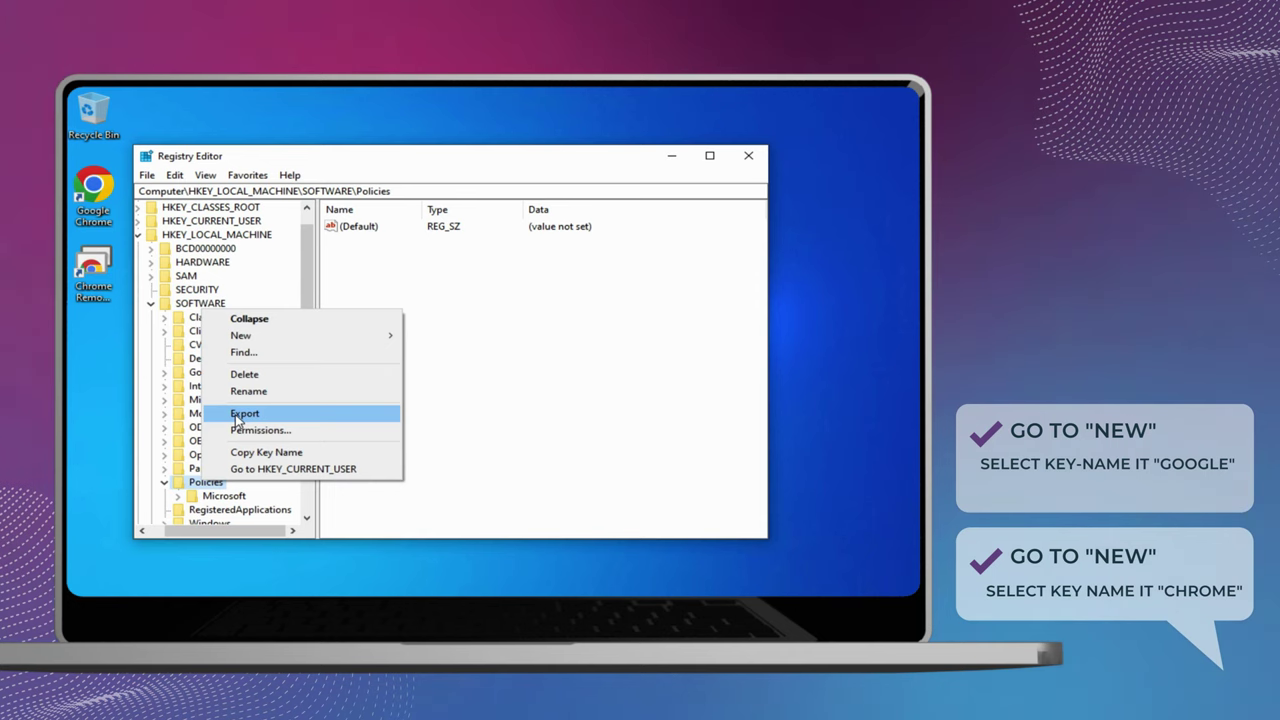
{"action": "mouse_move", "coordinate": [288, 338]}
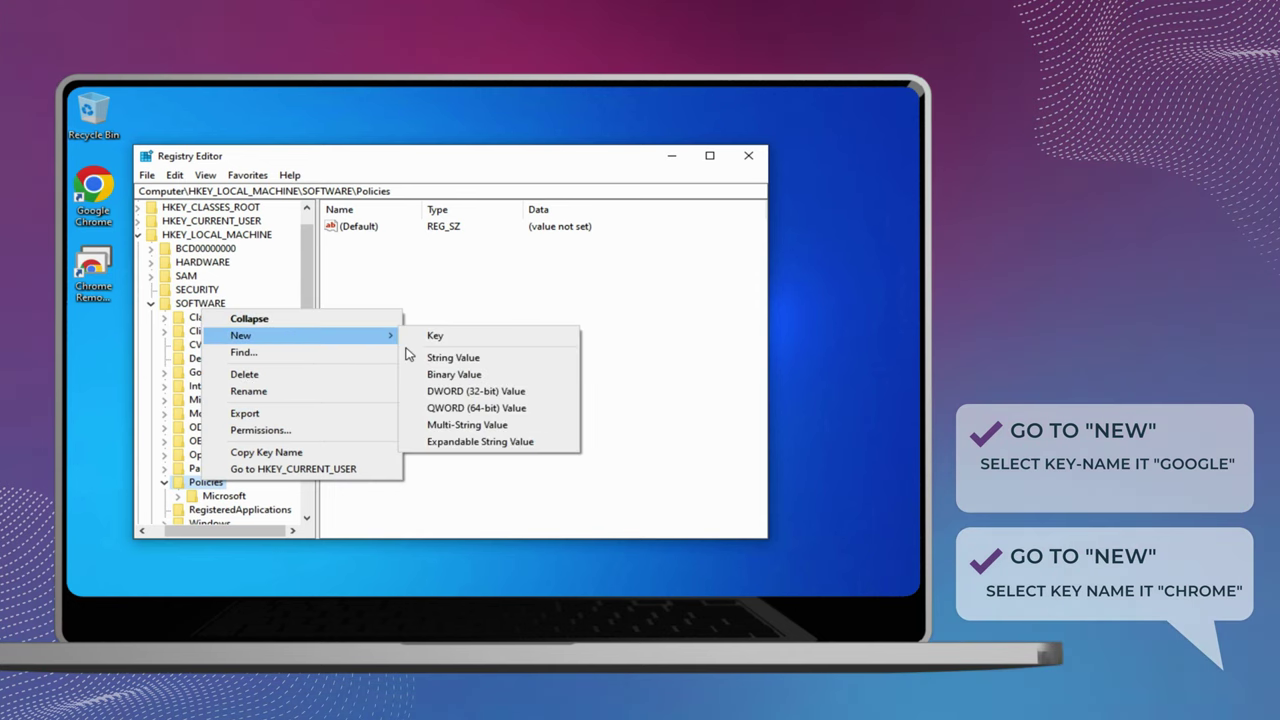
{"action": "left_click", "coordinate": [449, 341]}
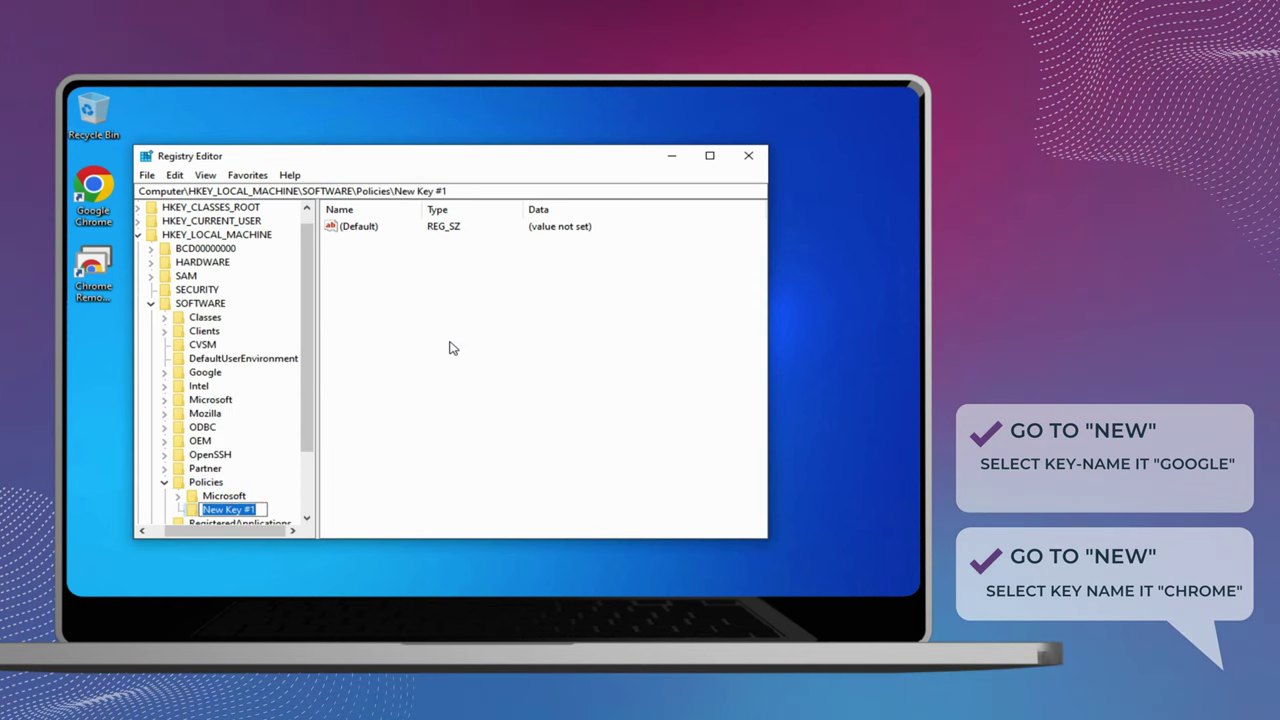
{"action": "type", "text": "go"}
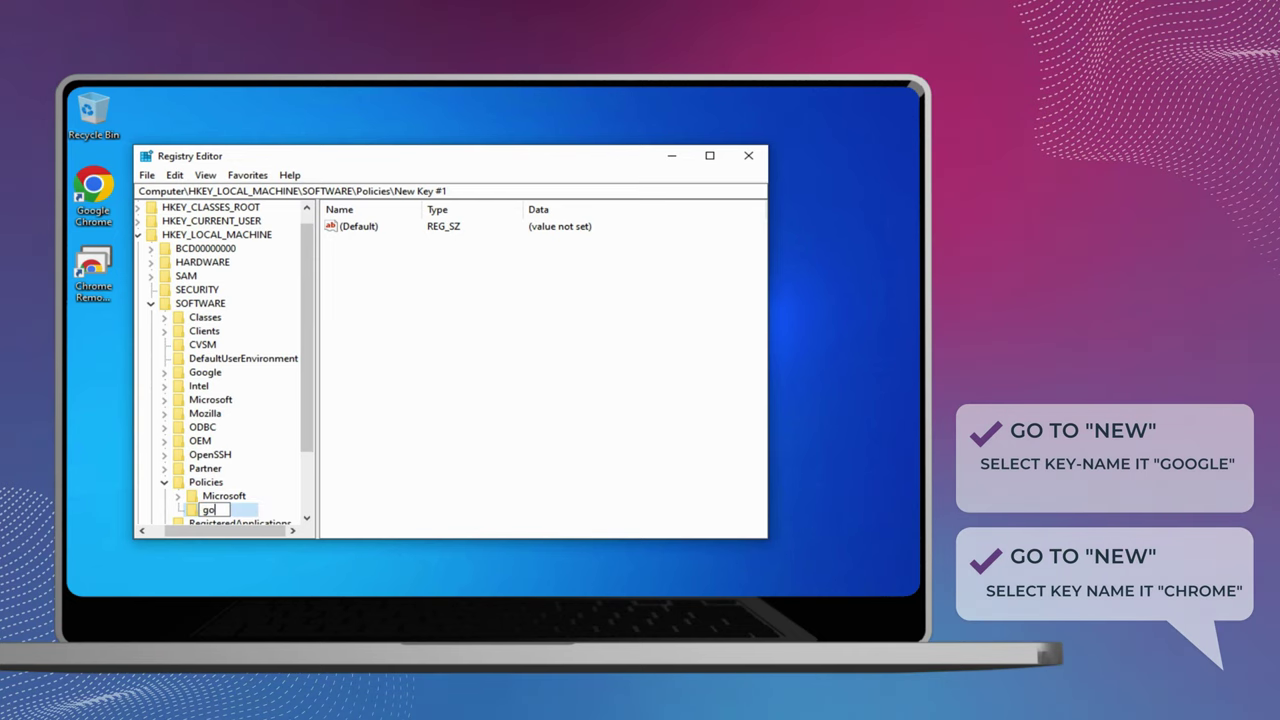
{"action": "type", "text": "ogle"}
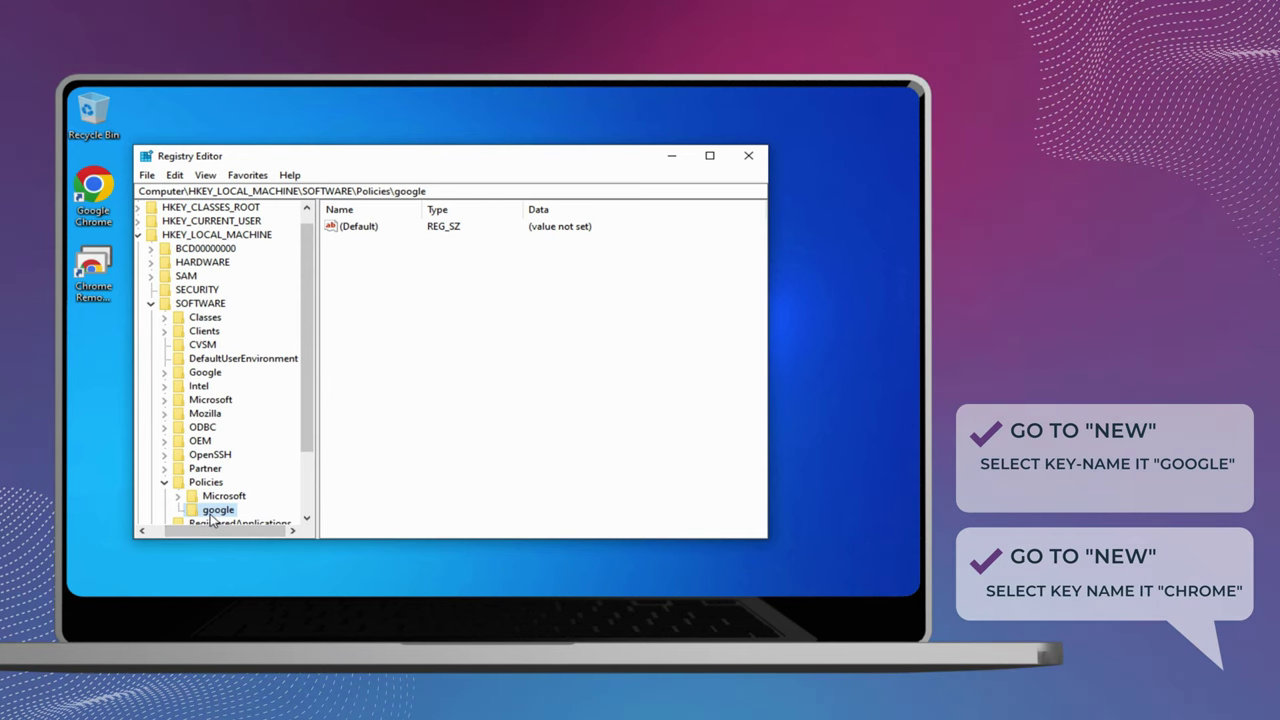
Add a new key inside google, typed as 'chrrome', then reopen the Policies New menu
{"action": "right_click", "coordinate": [211, 516]}
{"action": "mouse_move", "coordinate": [354, 388]}
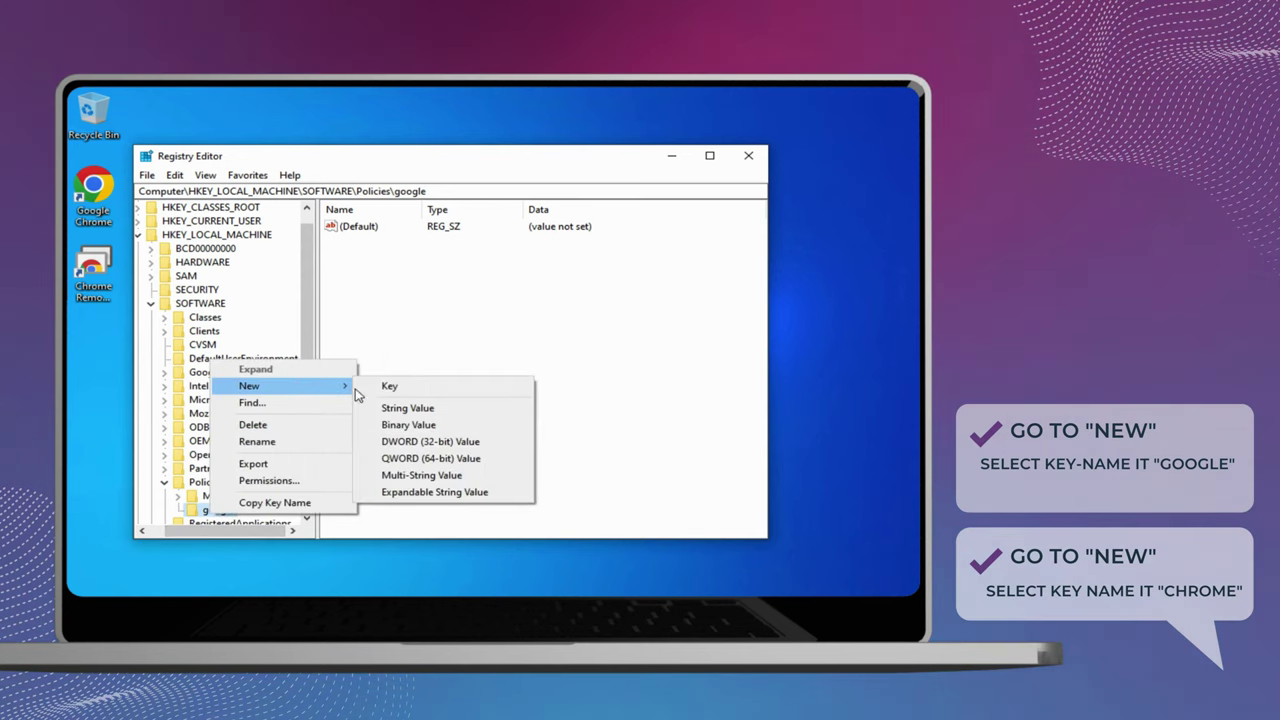
{"action": "left_click", "coordinate": [396, 390]}
{"action": "type", "text": "chrrome"}
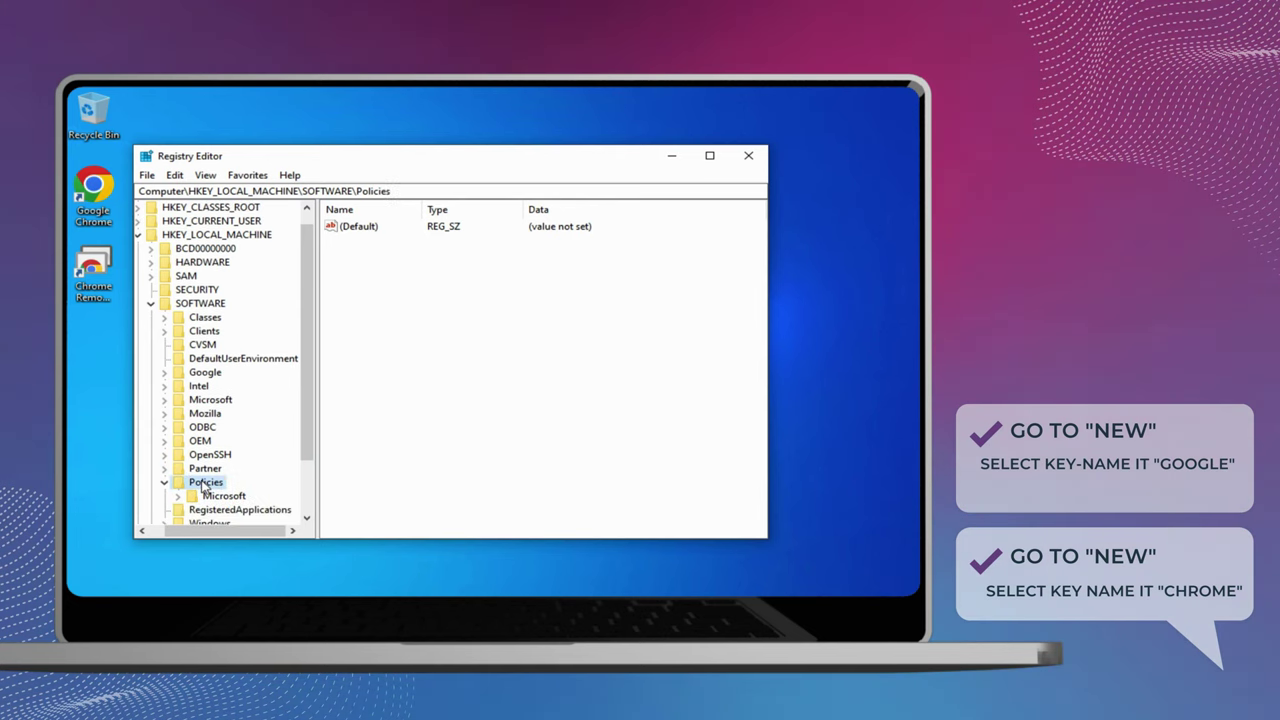
{"action": "right_click", "coordinate": [204, 481]}
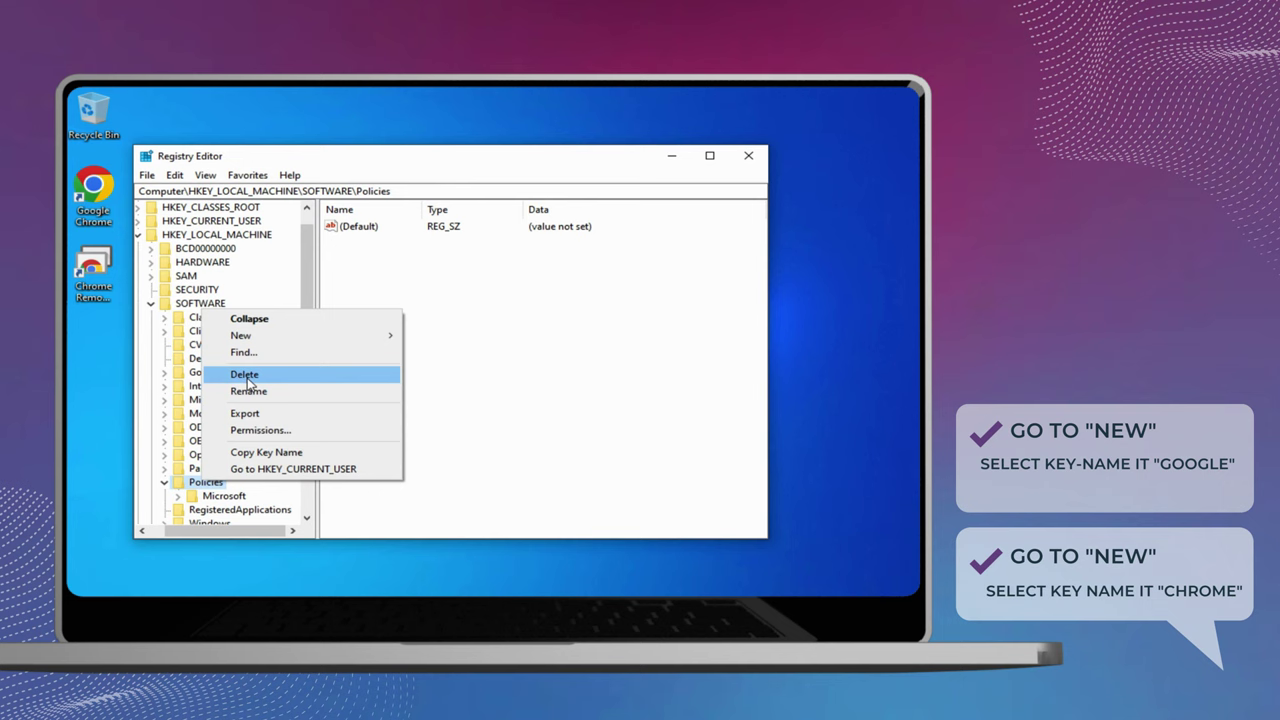
{"action": "mouse_move", "coordinate": [289, 337]}
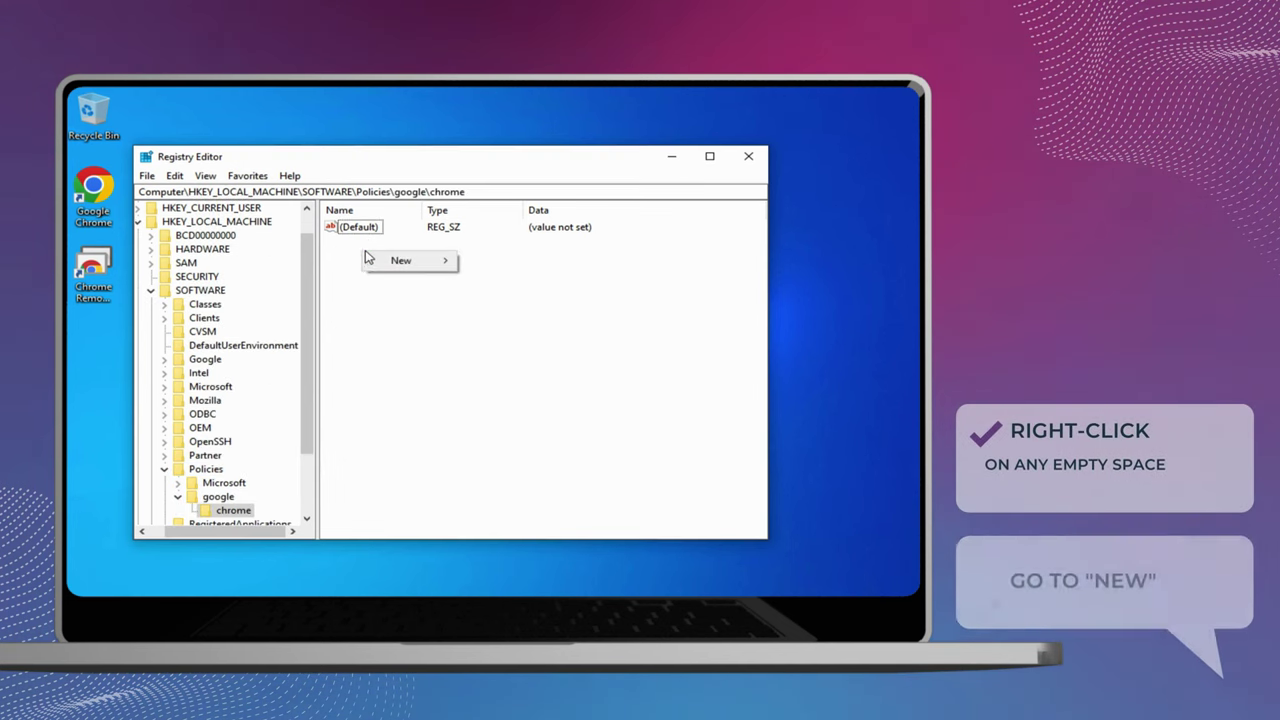
Add DWORD (32-bit) value RemoteAccessHostAllowClientPairing under chrome, pasting its name, and enter data 1
{"action": "mouse_move", "coordinate": [390, 263]}
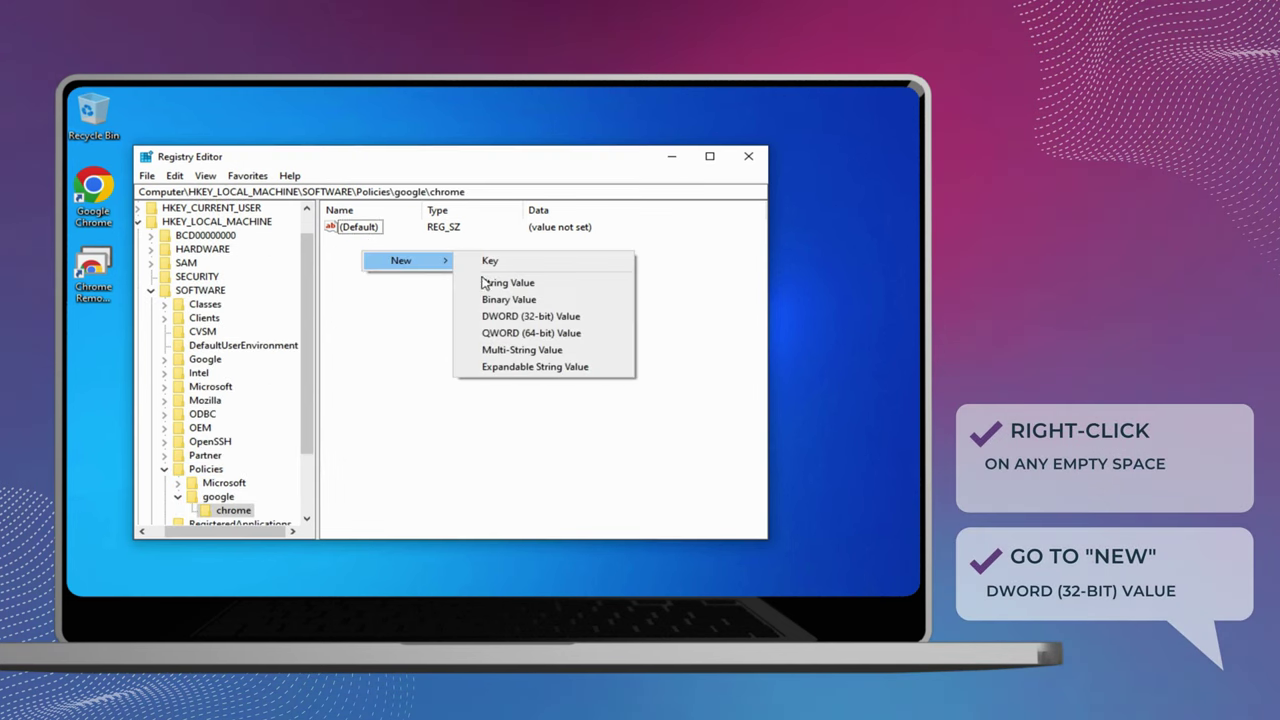
{"action": "left_click", "coordinate": [508, 314]}
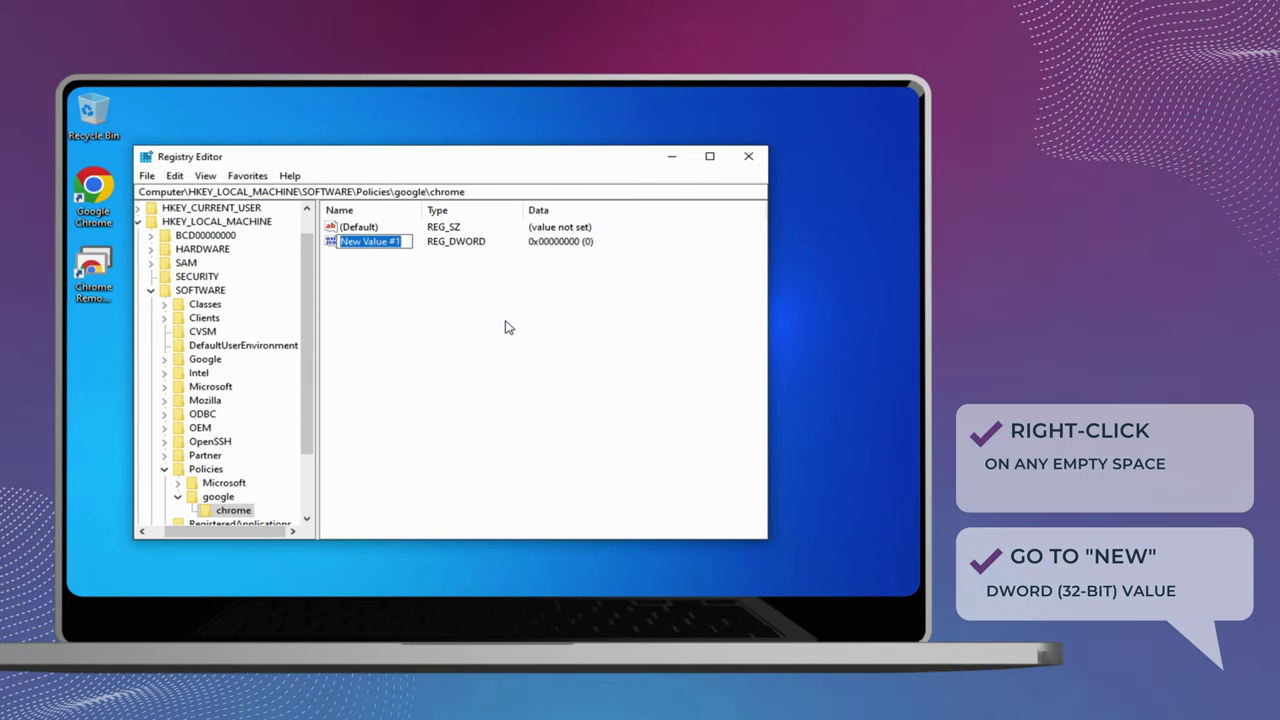
{"action": "key", "text": "ctrl+v"}
{"action": "key", "text": "Return"}
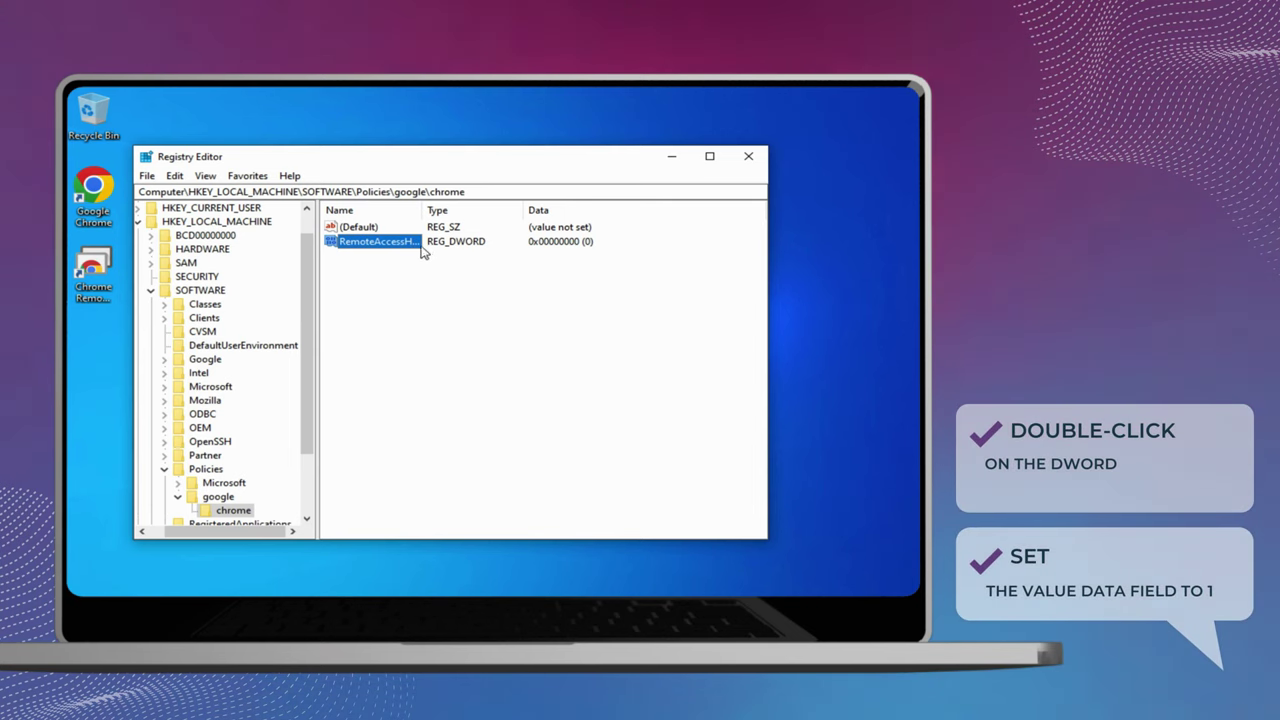
{"action": "double_click", "coordinate": [388, 244]}
{"action": "right_click", "coordinate": [390, 247]}
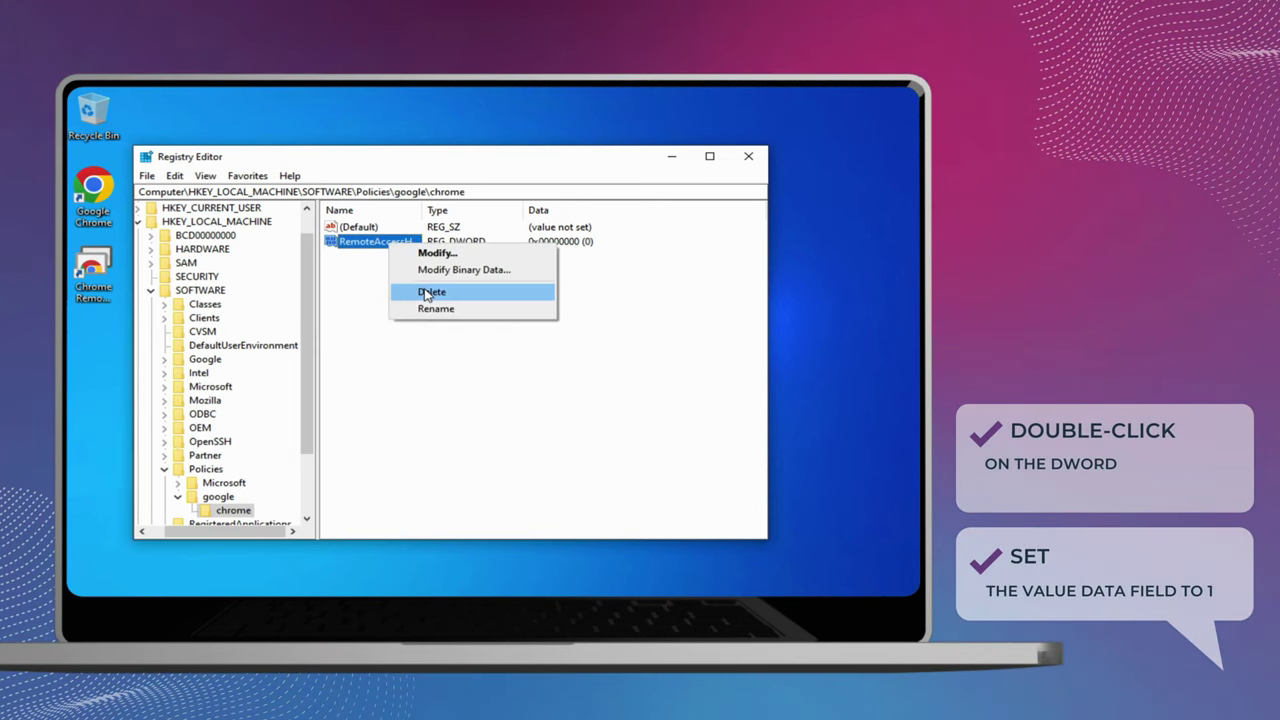
{"action": "left_click", "coordinate": [372, 275]}
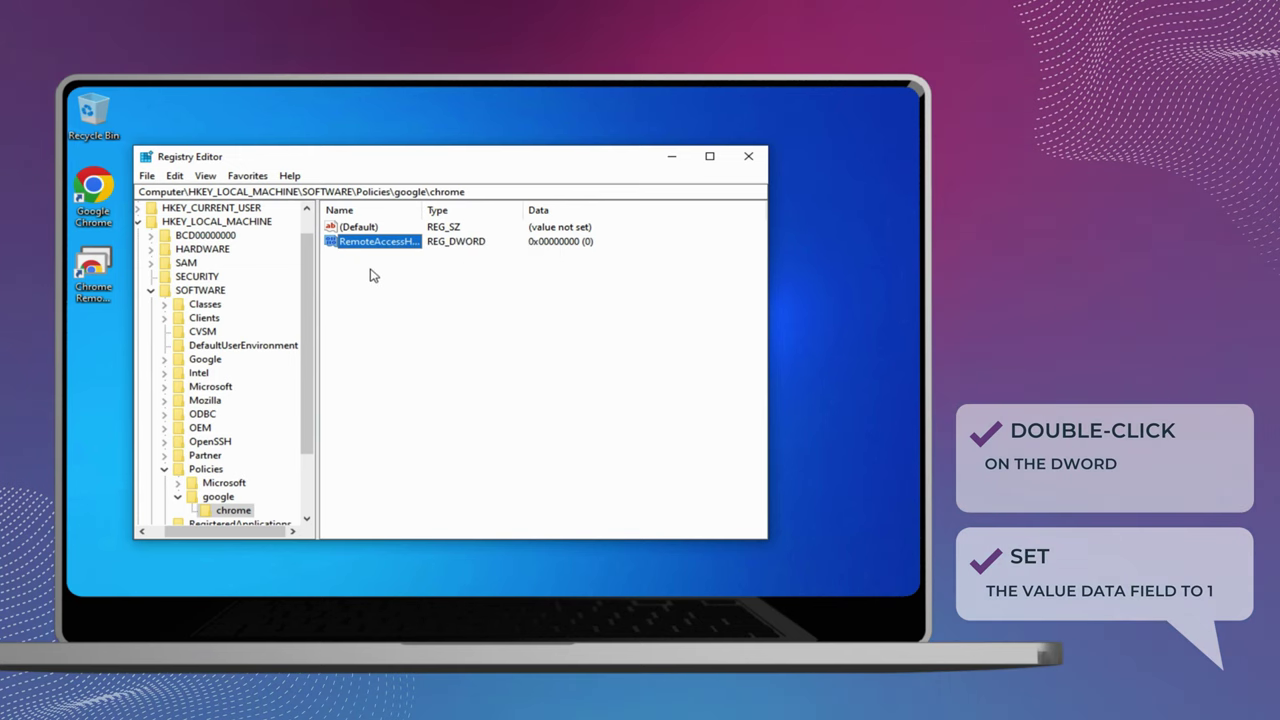
{"action": "double_click", "coordinate": [372, 247]}
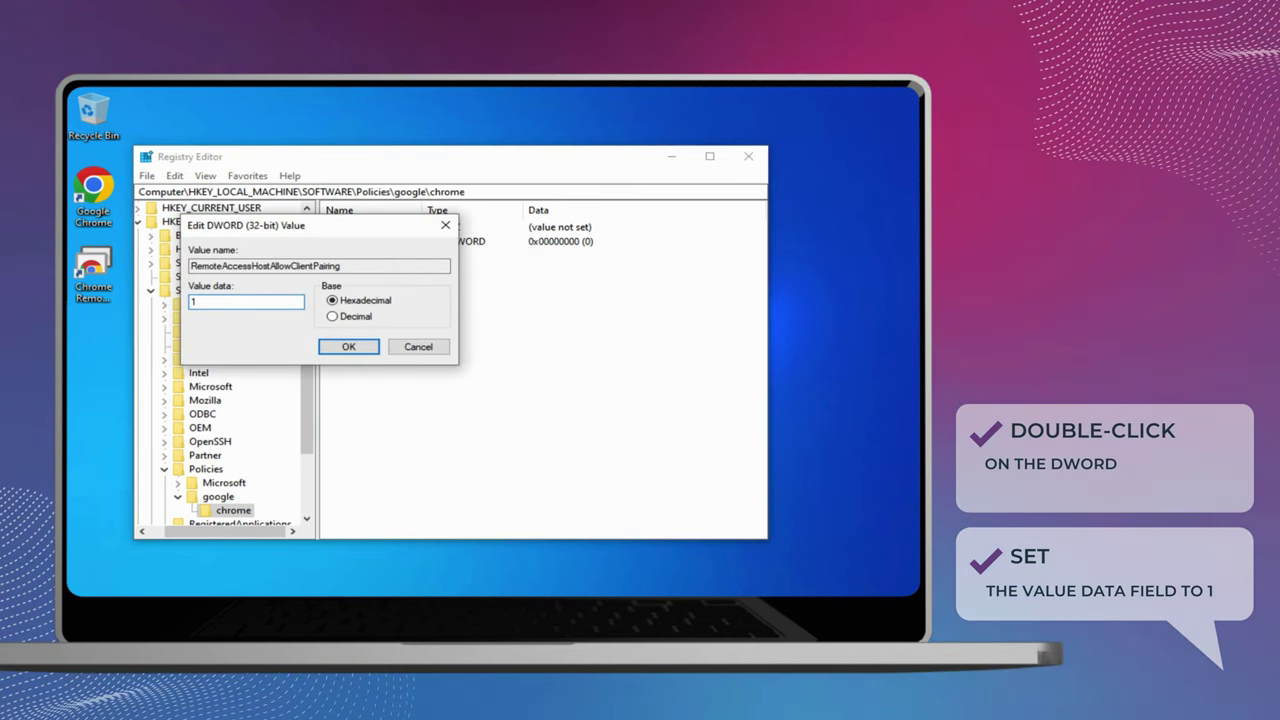
{"action": "type", "text": "1"}
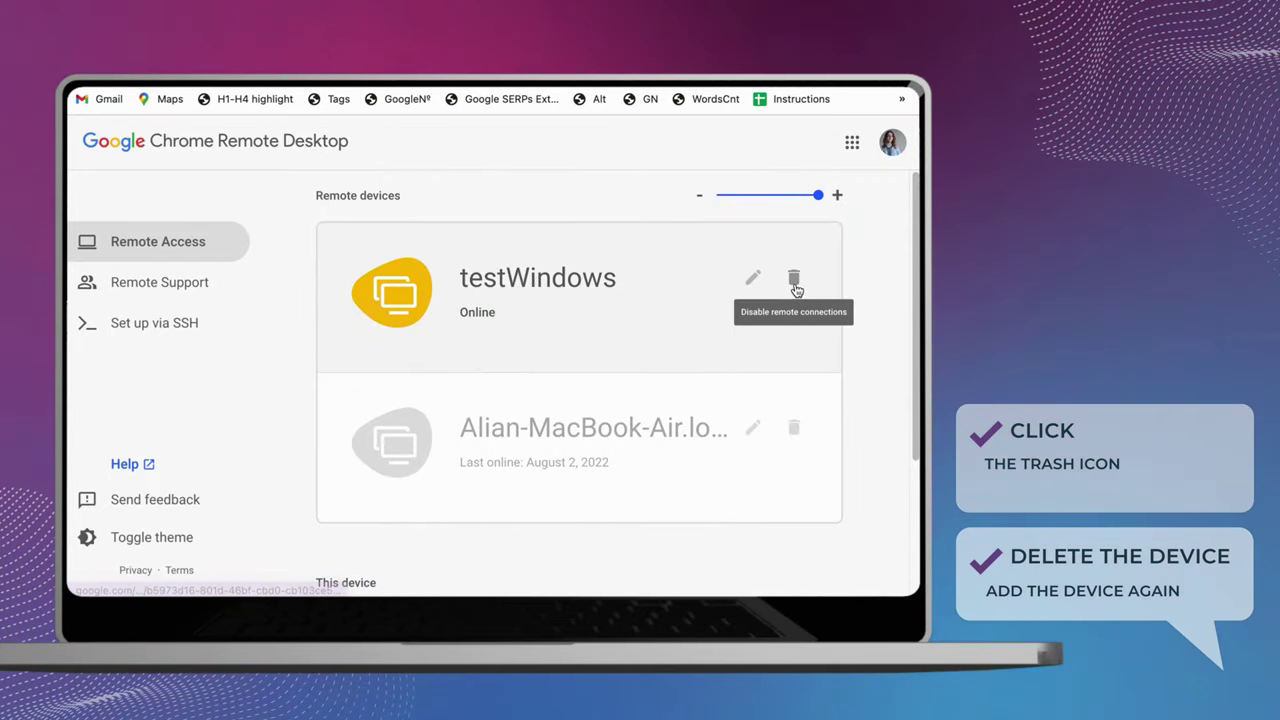
Delete testWindows from Remote devices and confirm disabling its remote connections
{"action": "scroll", "coordinate": [621, 318], "scroll_direction": "down", "scroll_amount": 1}
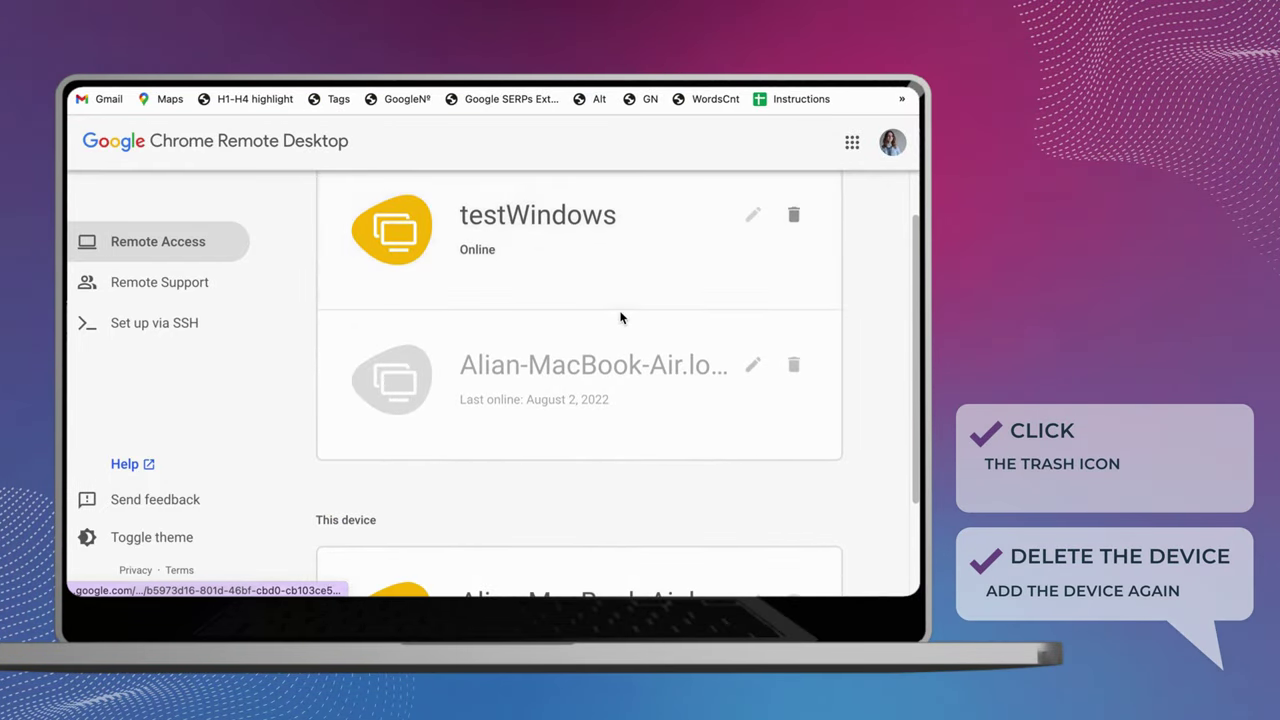
{"action": "scroll", "coordinate": [621, 318], "scroll_direction": "up", "scroll_amount": 1}
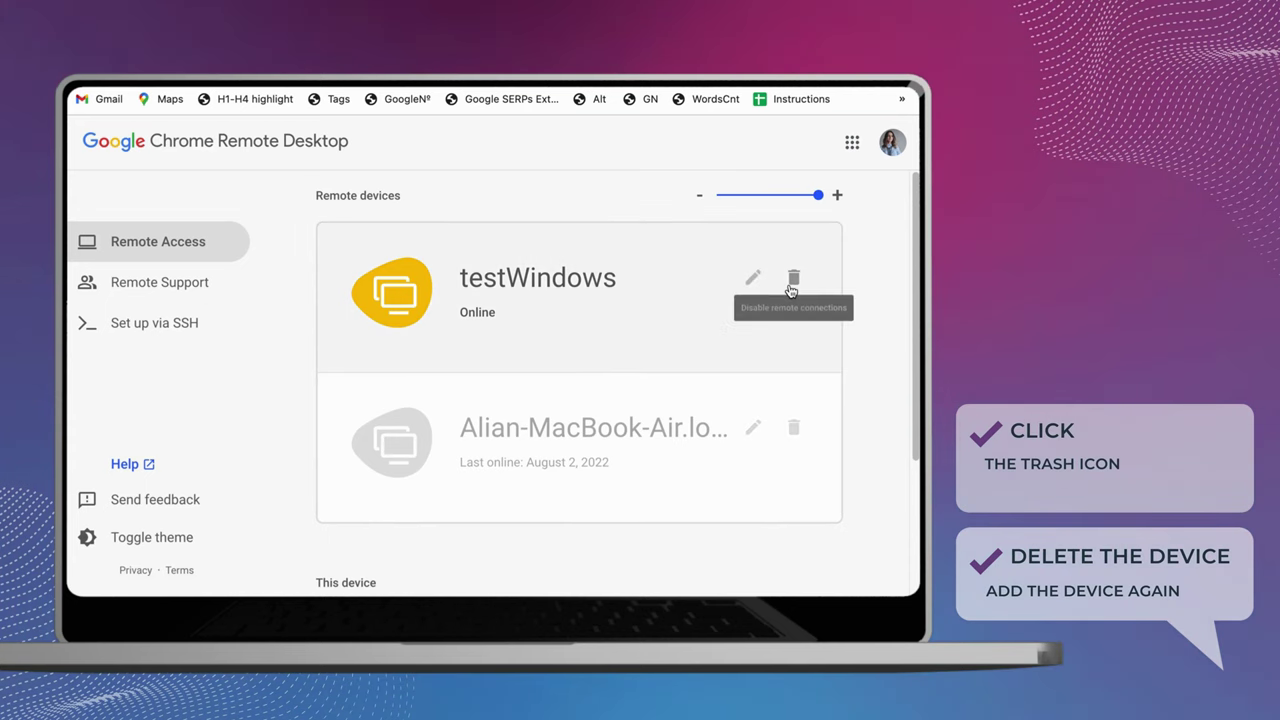
{"action": "left_click", "coordinate": [792, 280]}
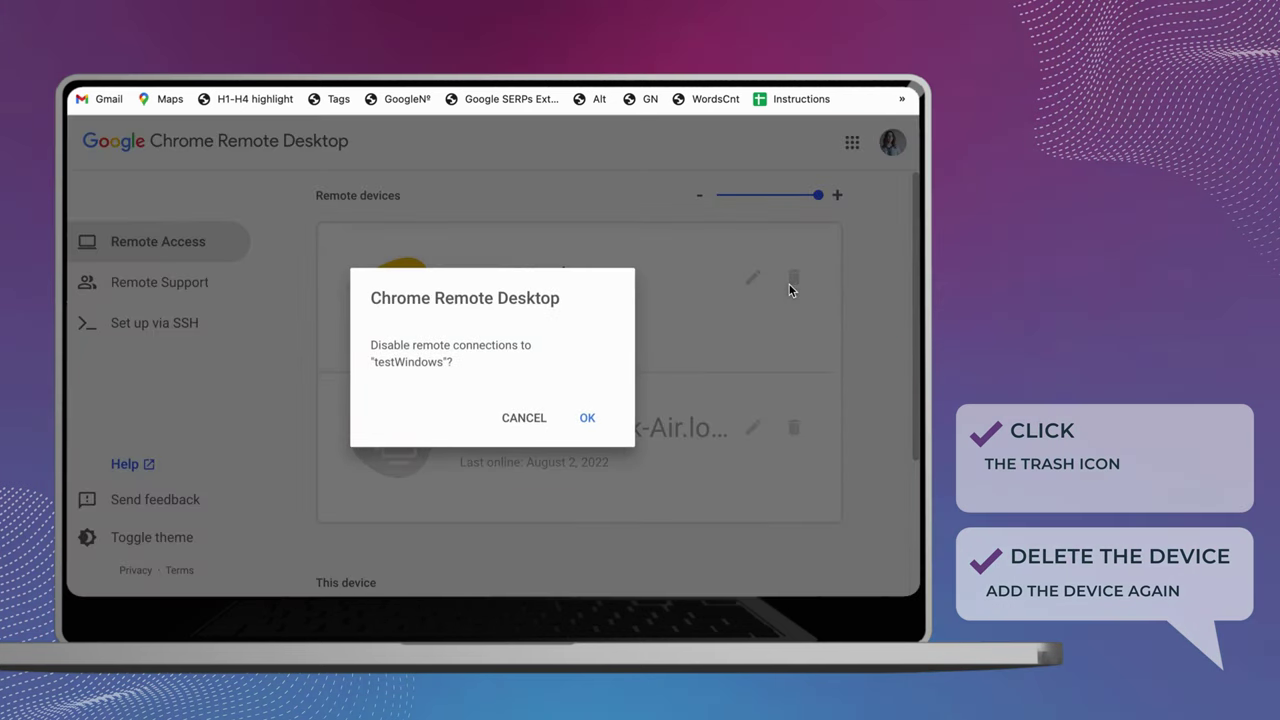
{"action": "left_click", "coordinate": [587, 419]}
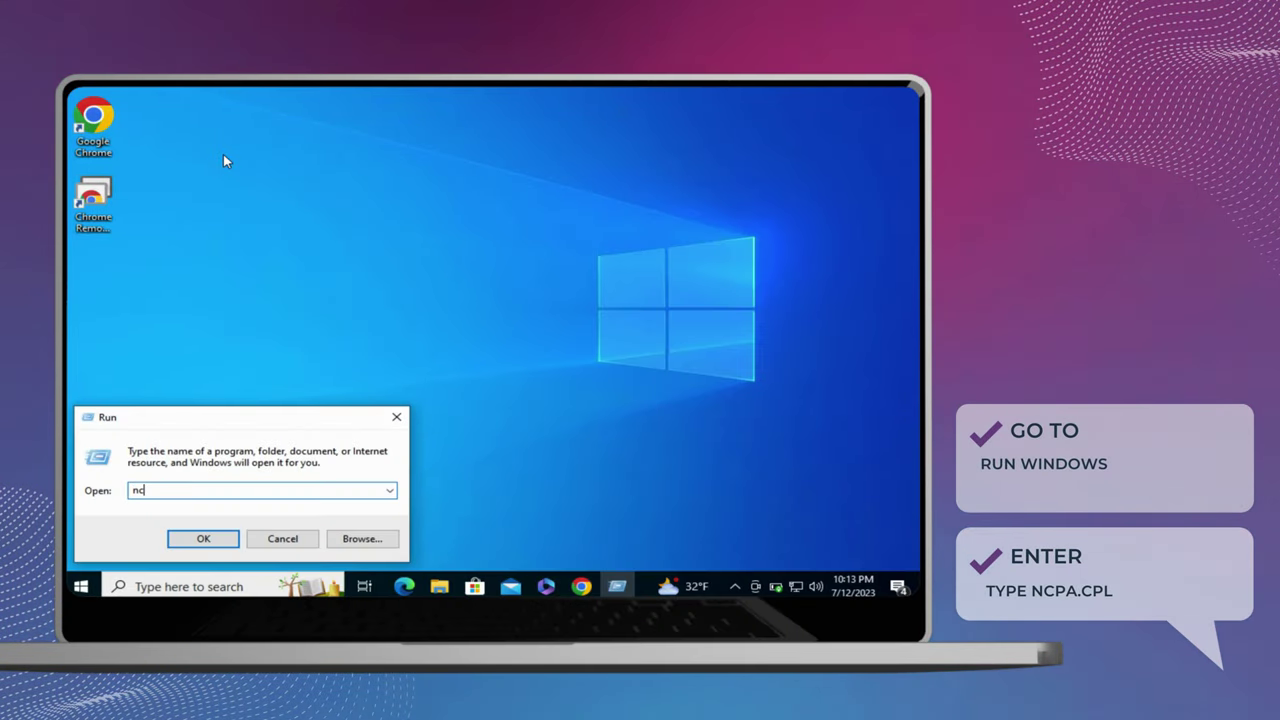
Enter ncpa.c in the Run dialog's Open box
{"action": "type", "text": "ncp"}
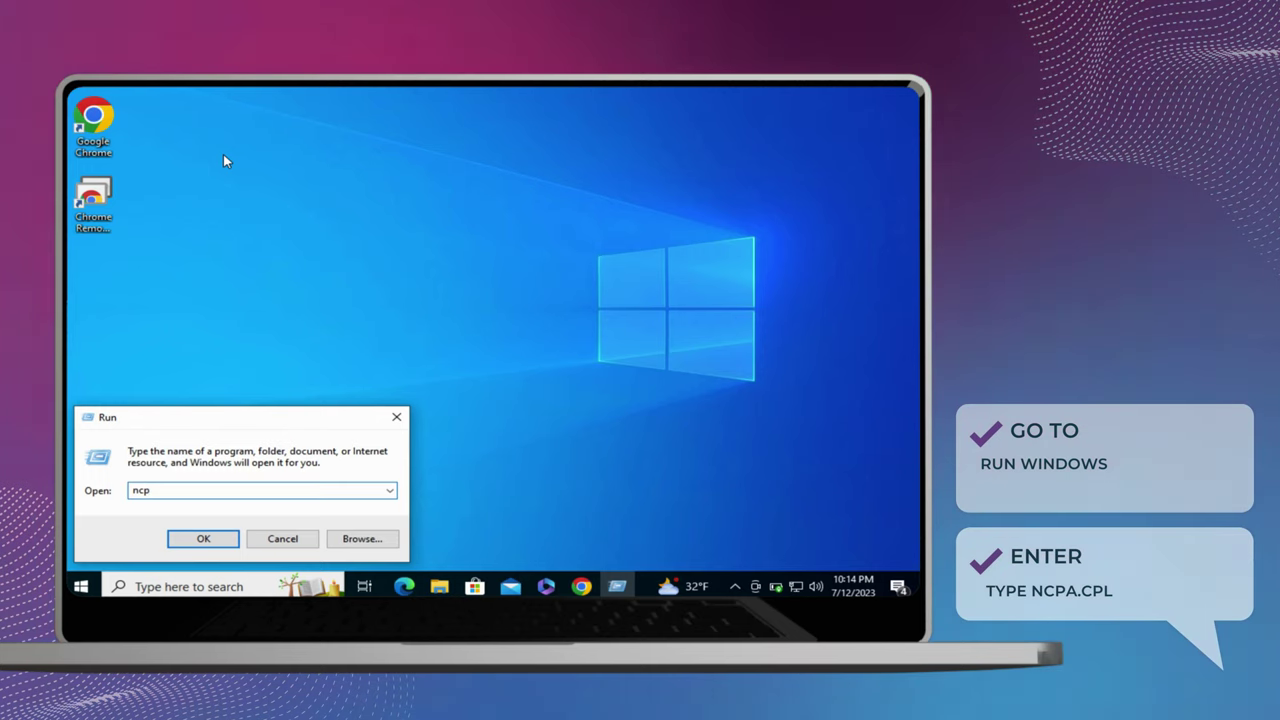
{"action": "type", "text": "a."}
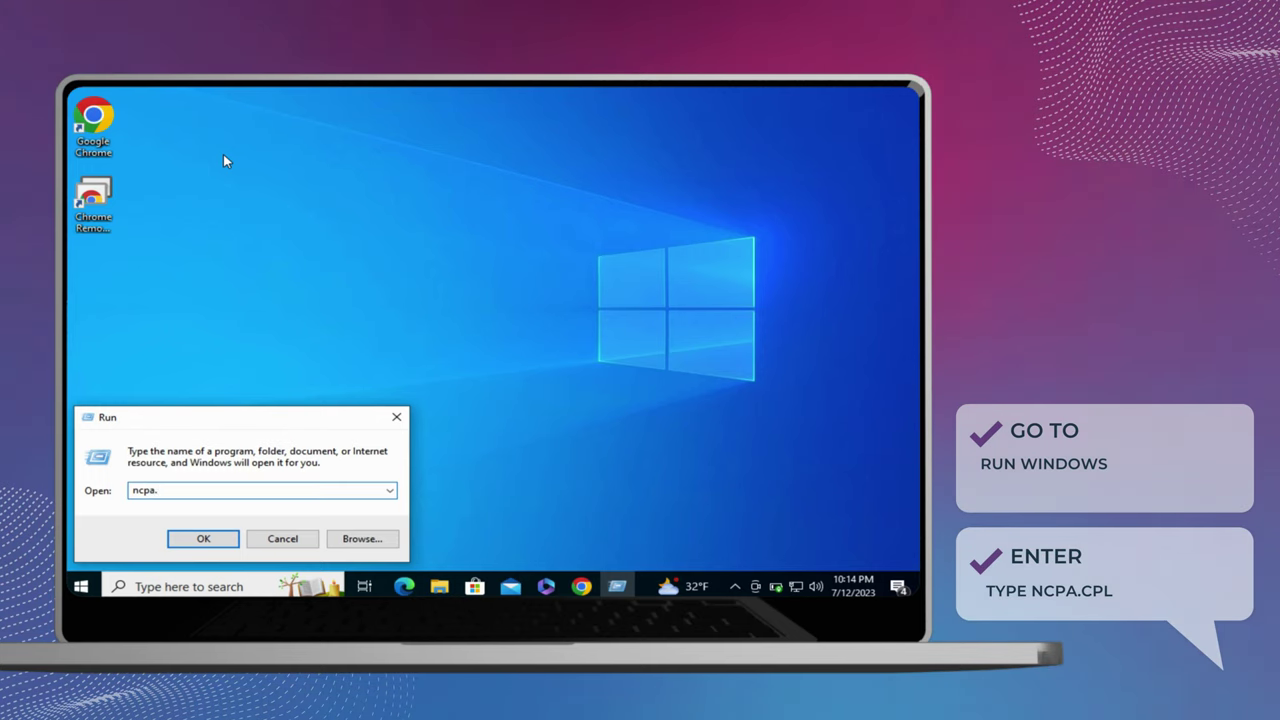
{"action": "type", "text": "c"}
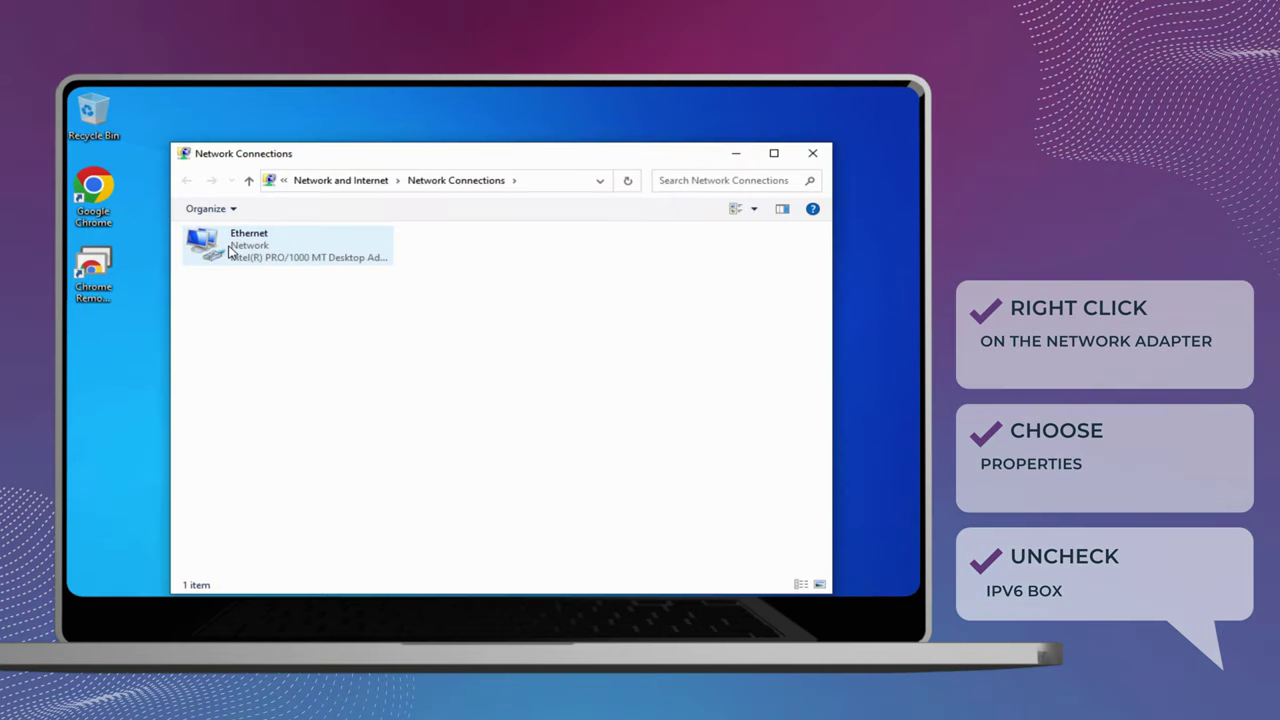
Uncheck Internet Protocol Version 6 (TCP/IPv6) in the Ethernet adapter's properties and confirm with OK
{"action": "right_click", "coordinate": [229, 250]}
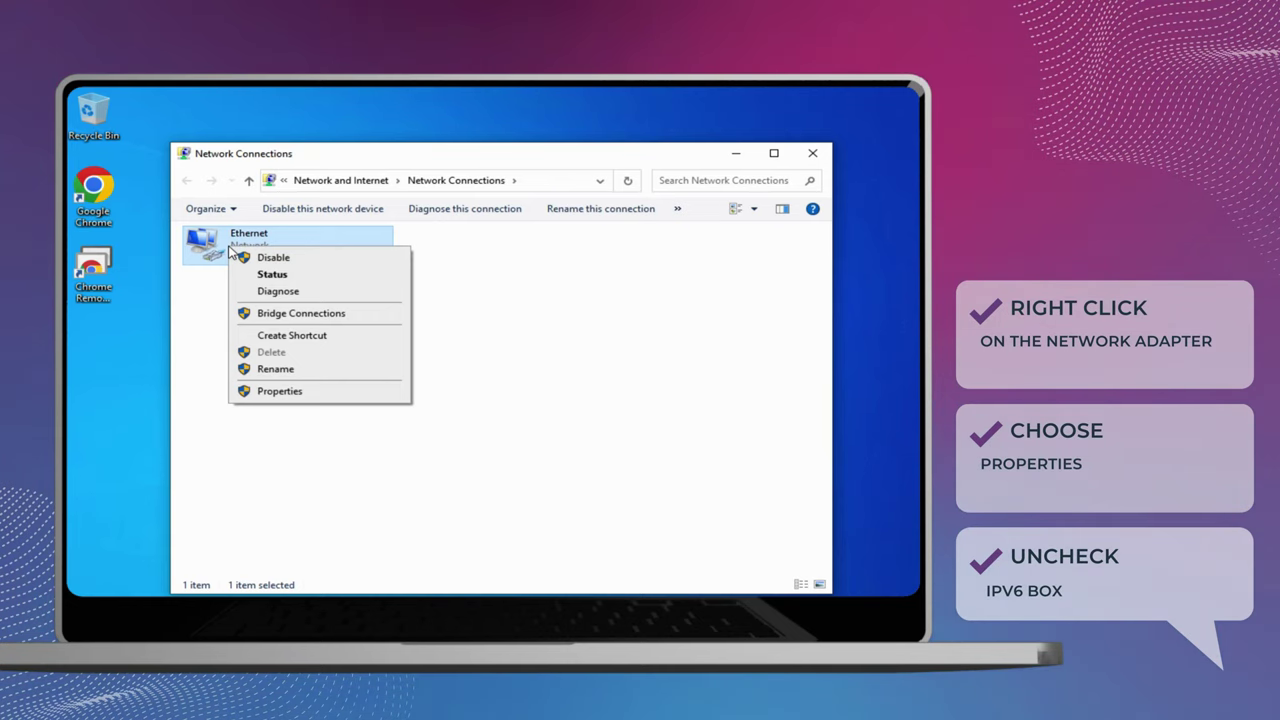
{"action": "left_click", "coordinate": [292, 392]}
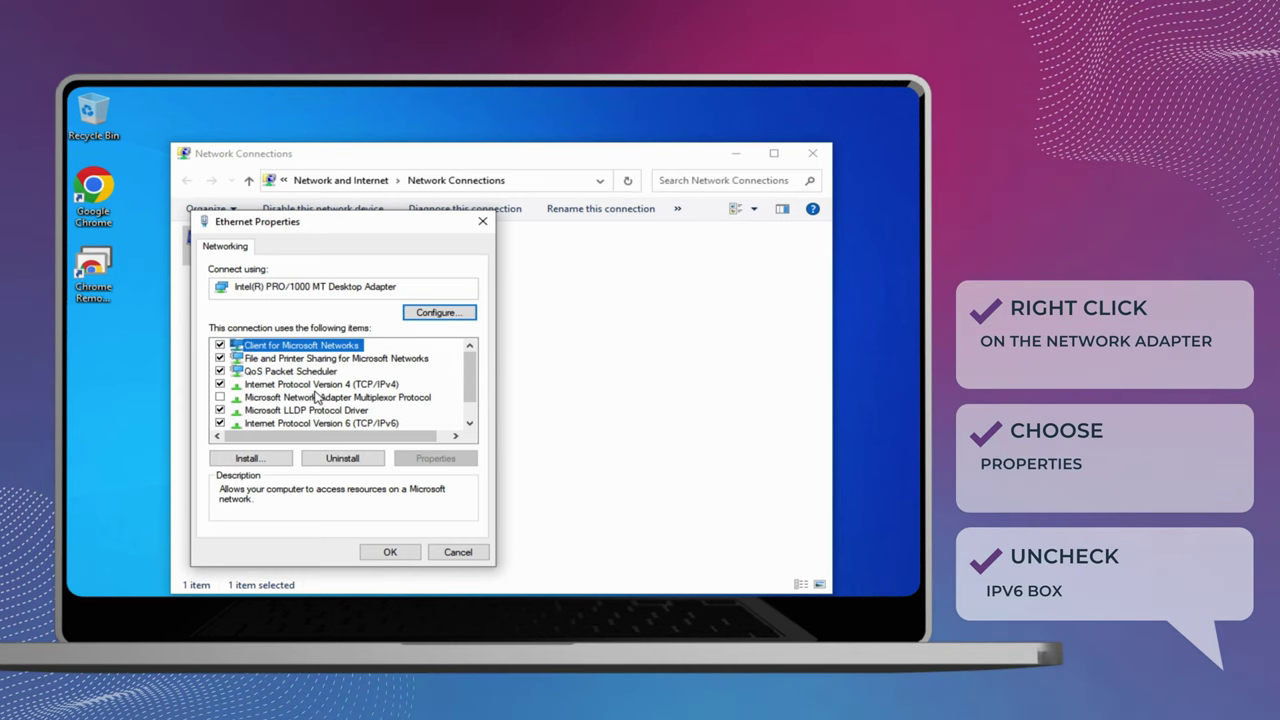
{"action": "scroll", "coordinate": [241, 418], "scroll_direction": "down", "scroll_amount": 1}
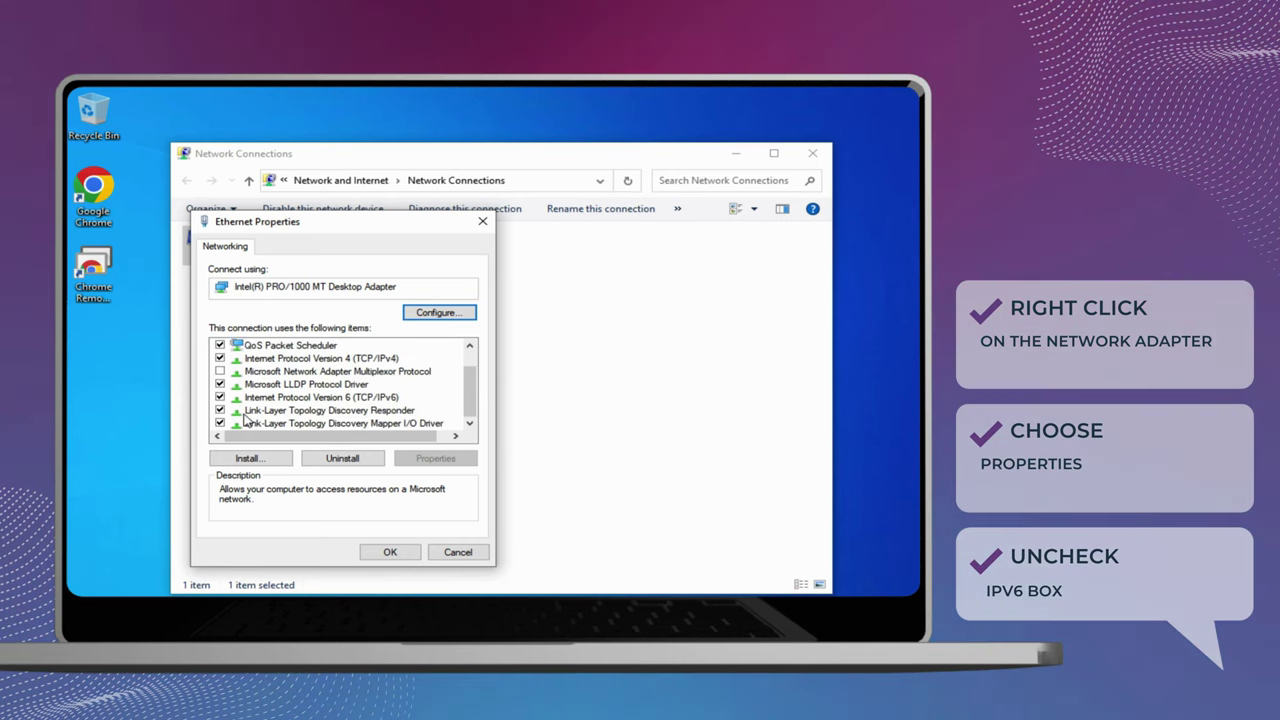
{"action": "left_click", "coordinate": [220, 398]}
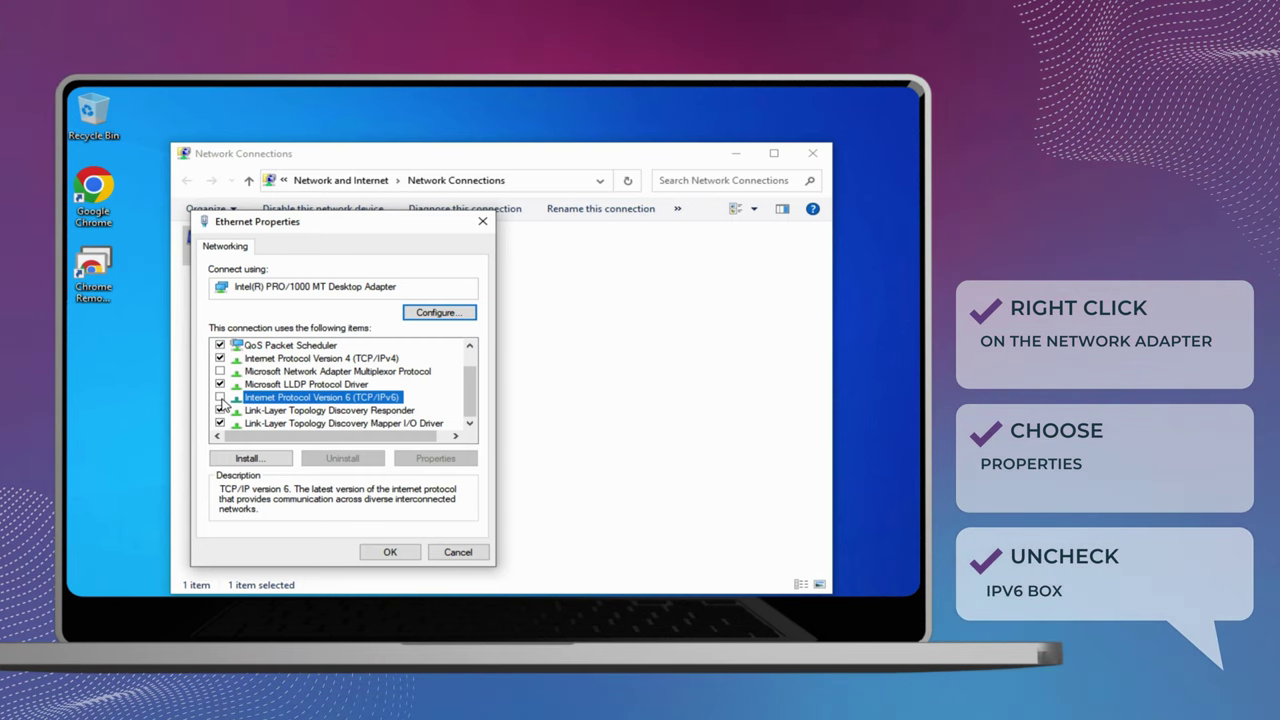
{"action": "left_click", "coordinate": [392, 553]}
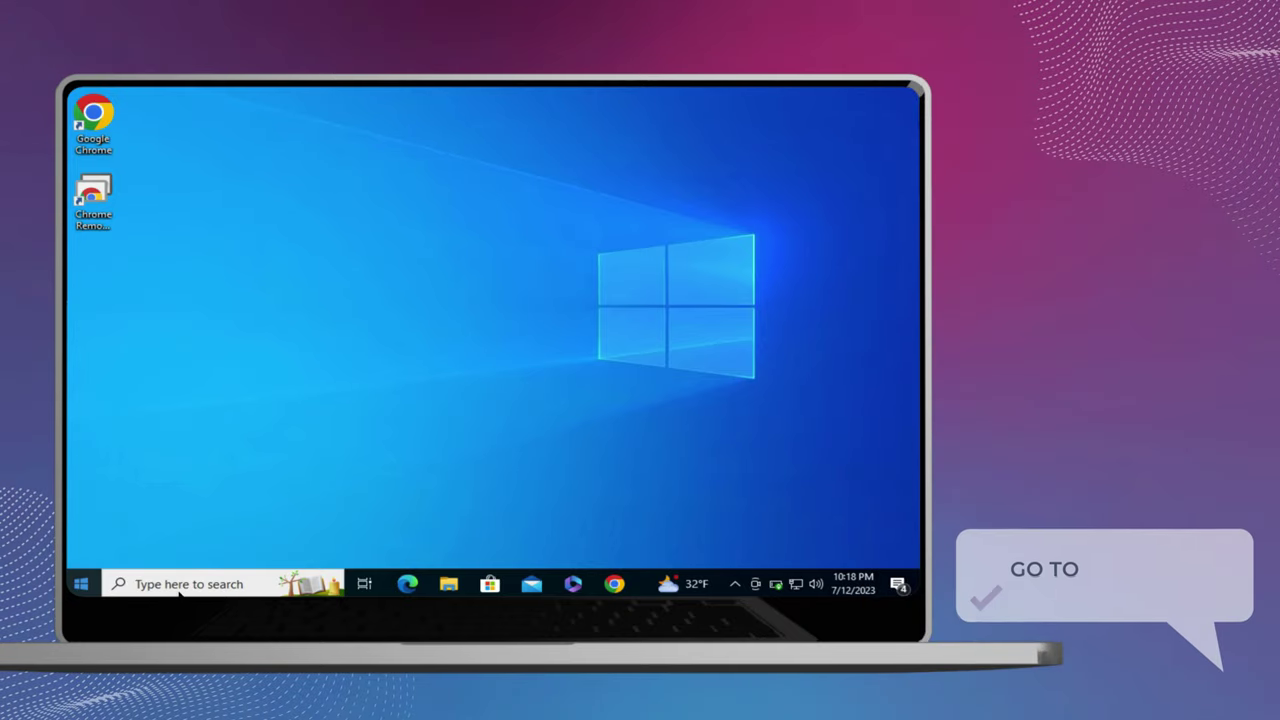
Find Apps & features by searching 'ap', select Chrome Remote Desktop, and choose Uninstall
{"action": "left_click", "coordinate": [180, 586]}
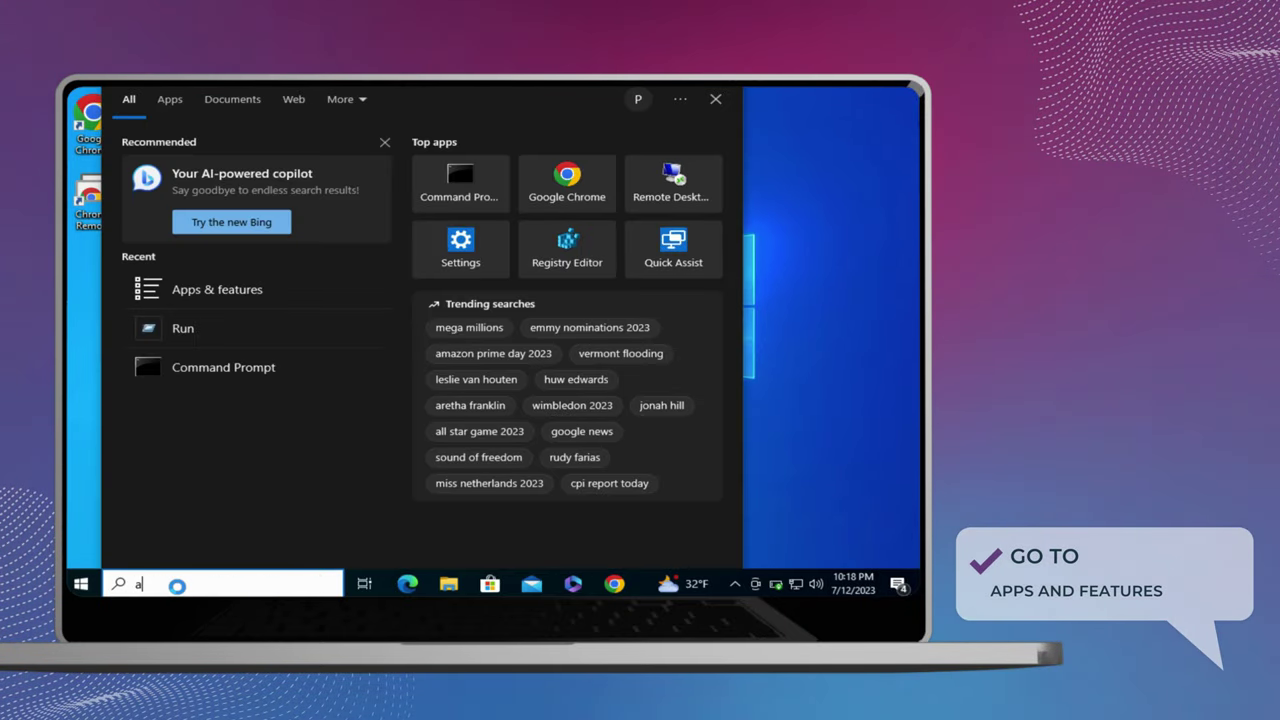
{"action": "type", "text": "ap"}
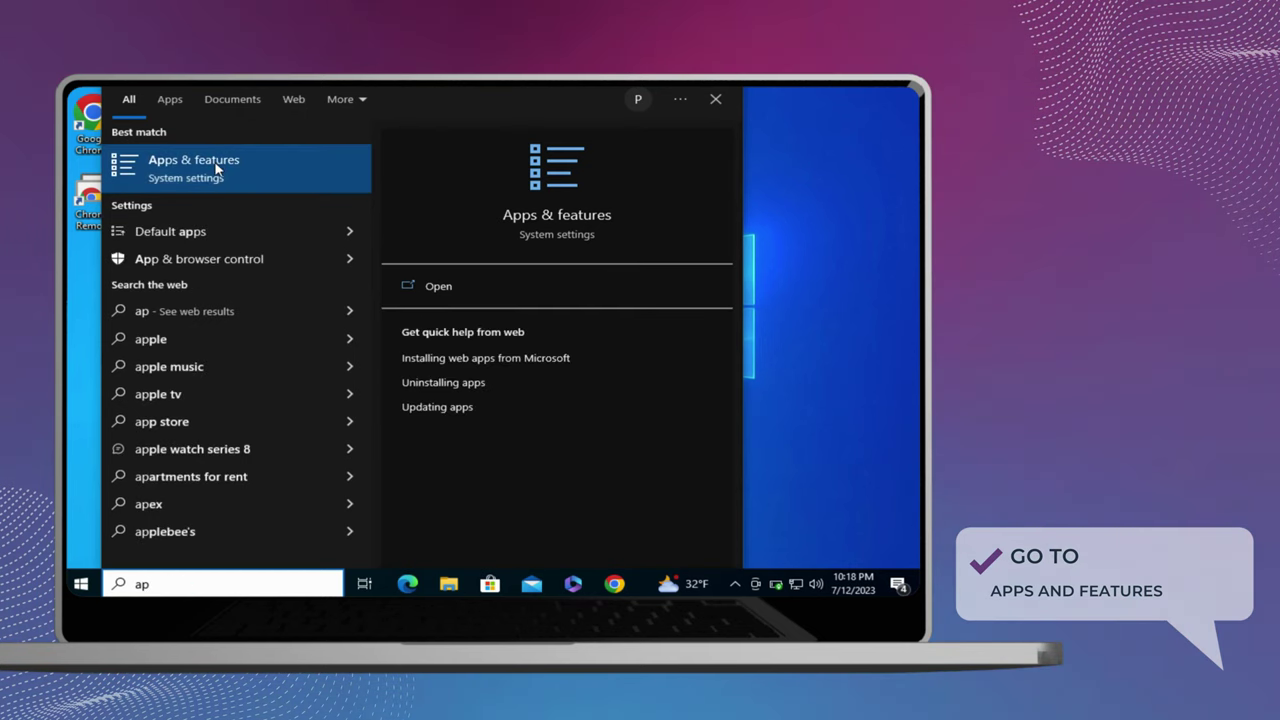
{"action": "left_click", "coordinate": [216, 170]}
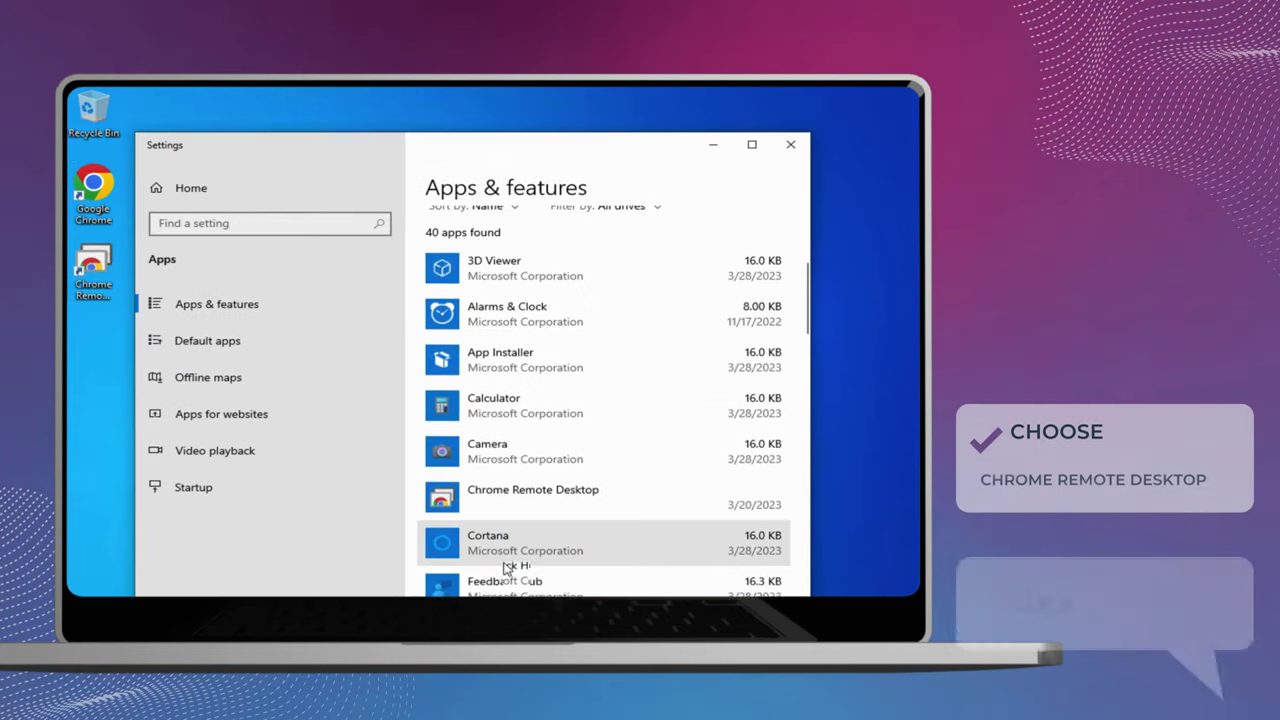
{"action": "scroll", "coordinate": [506, 566], "scroll_direction": "down", "scroll_amount": 1}
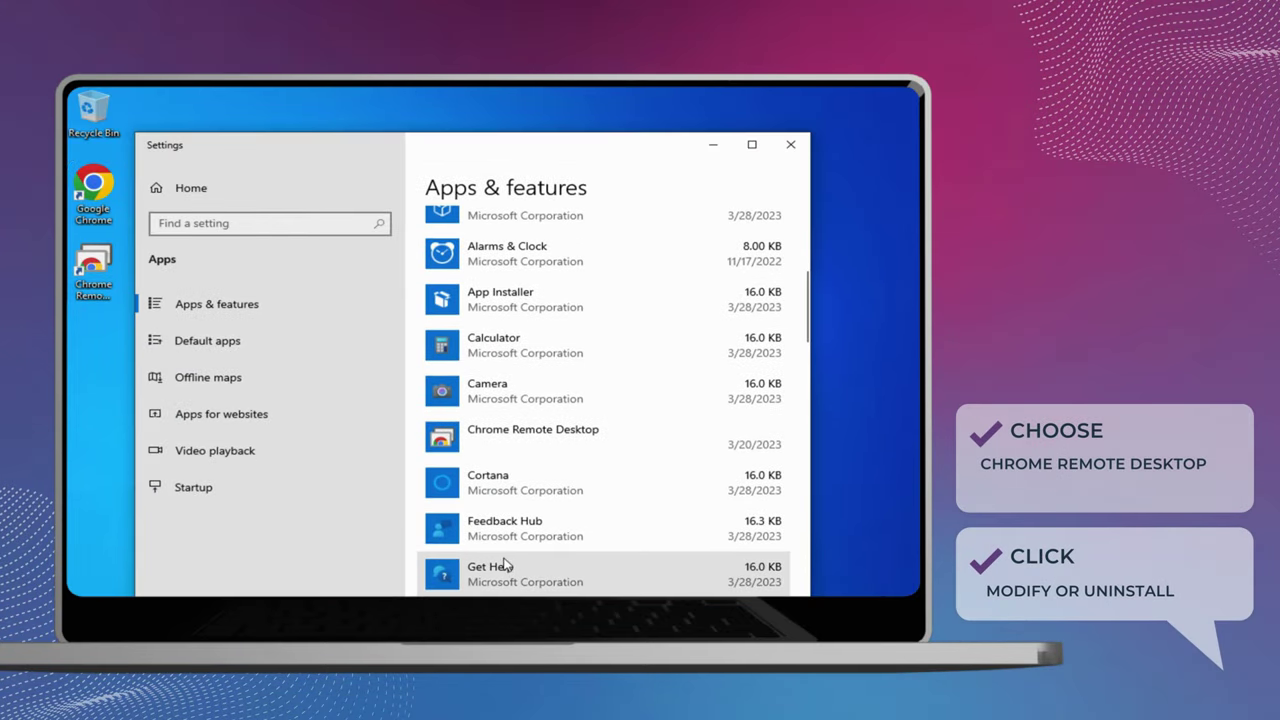
{"action": "left_click", "coordinate": [561, 437]}
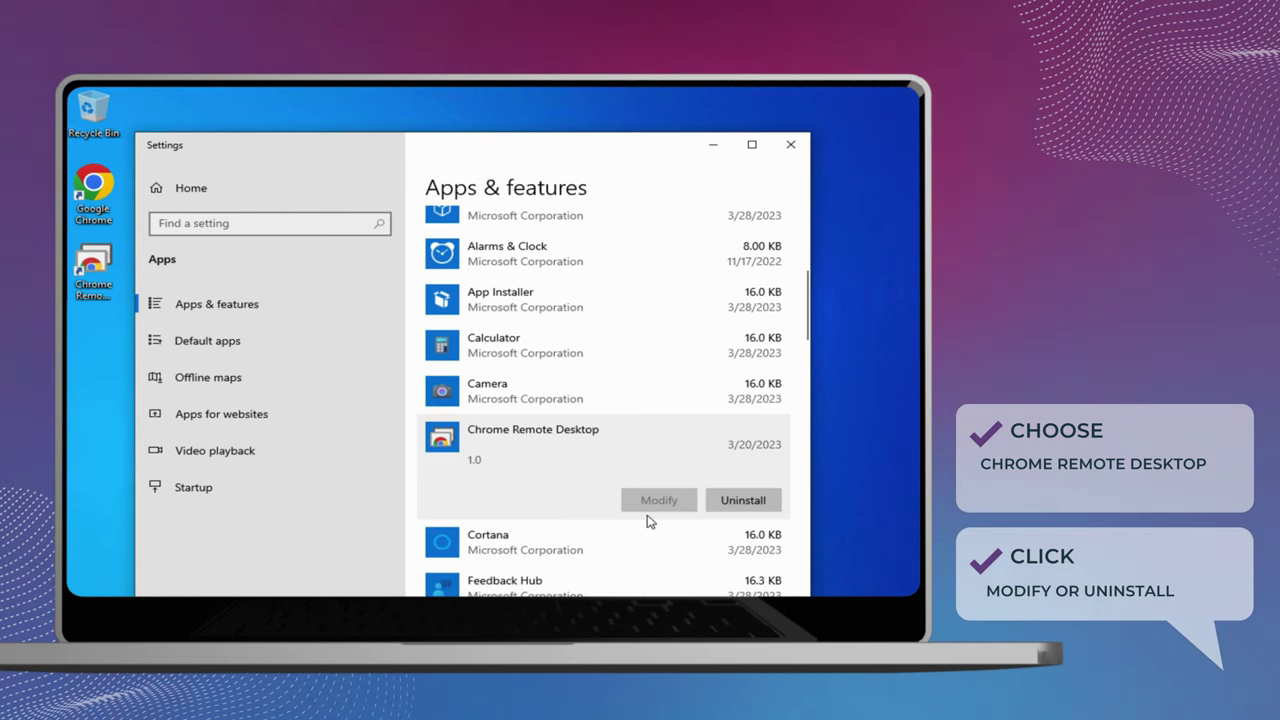
{"action": "left_click", "coordinate": [722, 501]}
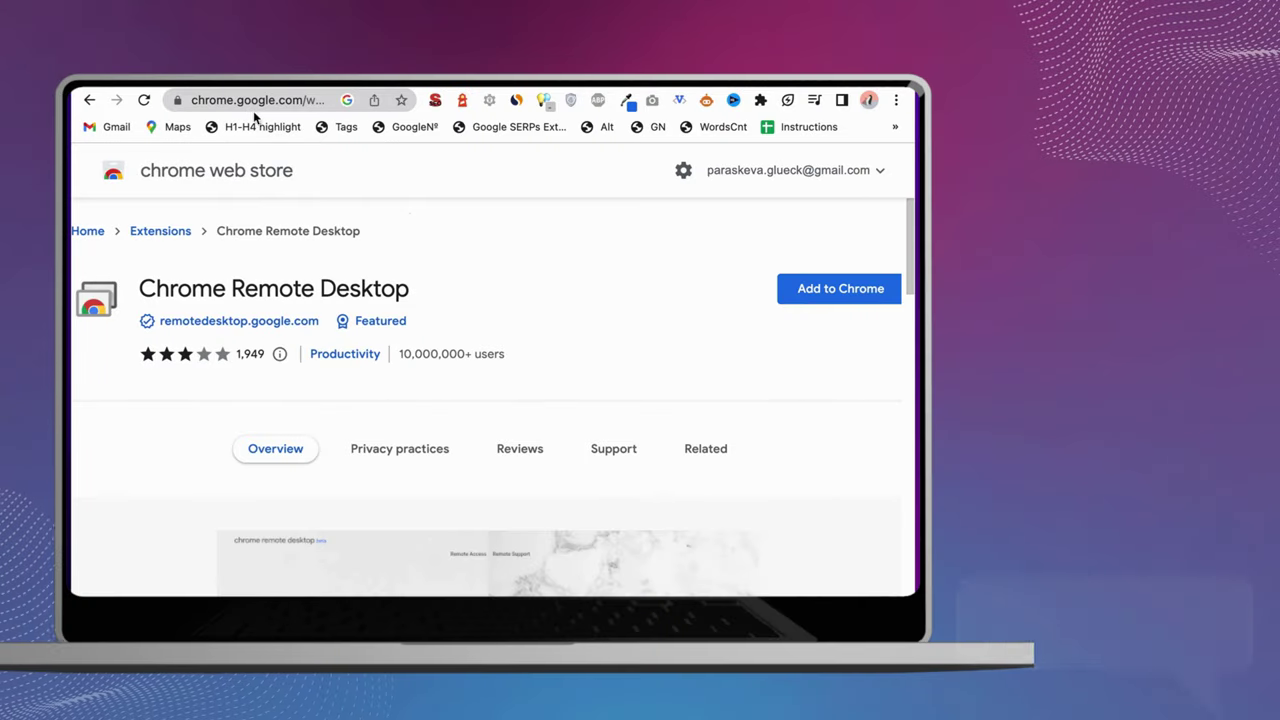
Add the Chrome Remote Desktop extension to Chrome via Add extension, then open its website
{"action": "left_click", "coordinate": [840, 287]}
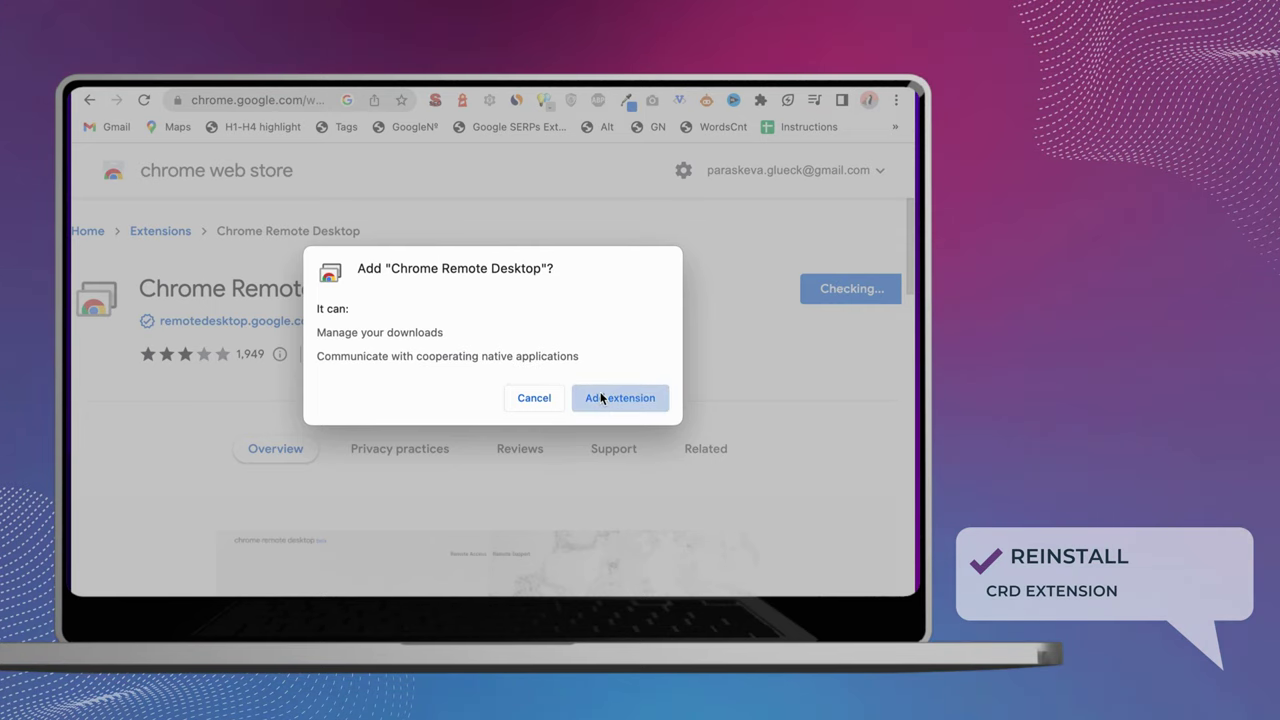
{"action": "left_click", "coordinate": [601, 398]}
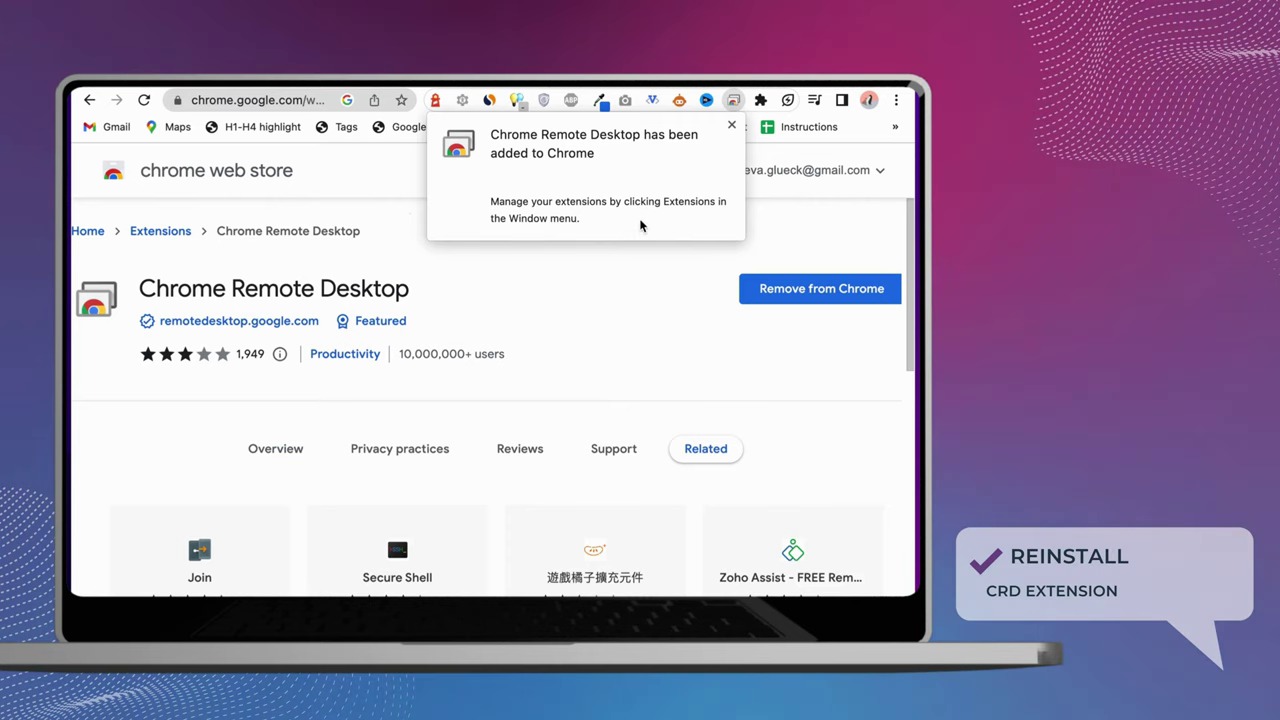
{"action": "left_click", "coordinate": [189, 321]}
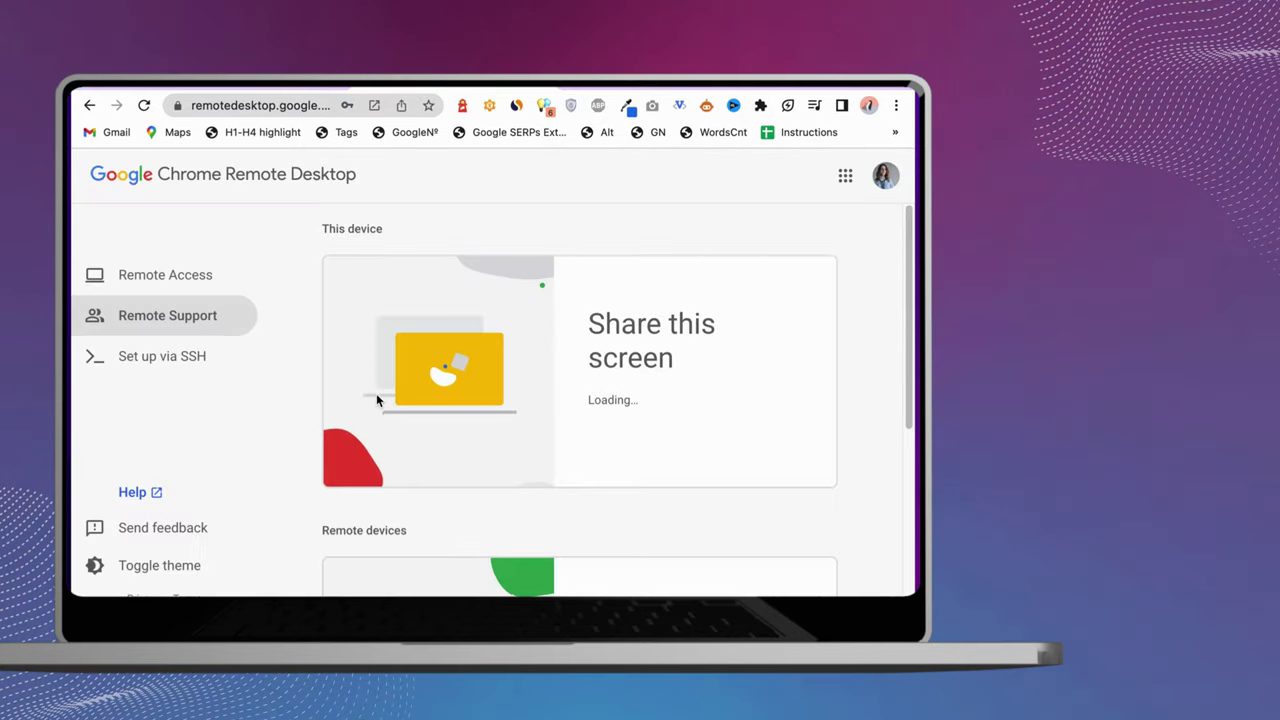
Scroll the Remote Support page down and back up to review its options
{"action": "scroll", "coordinate": [376, 400], "scroll_direction": "down", "scroll_amount": 5}
{"action": "scroll", "coordinate": [376, 400], "scroll_direction": "up", "scroll_amount": 5}
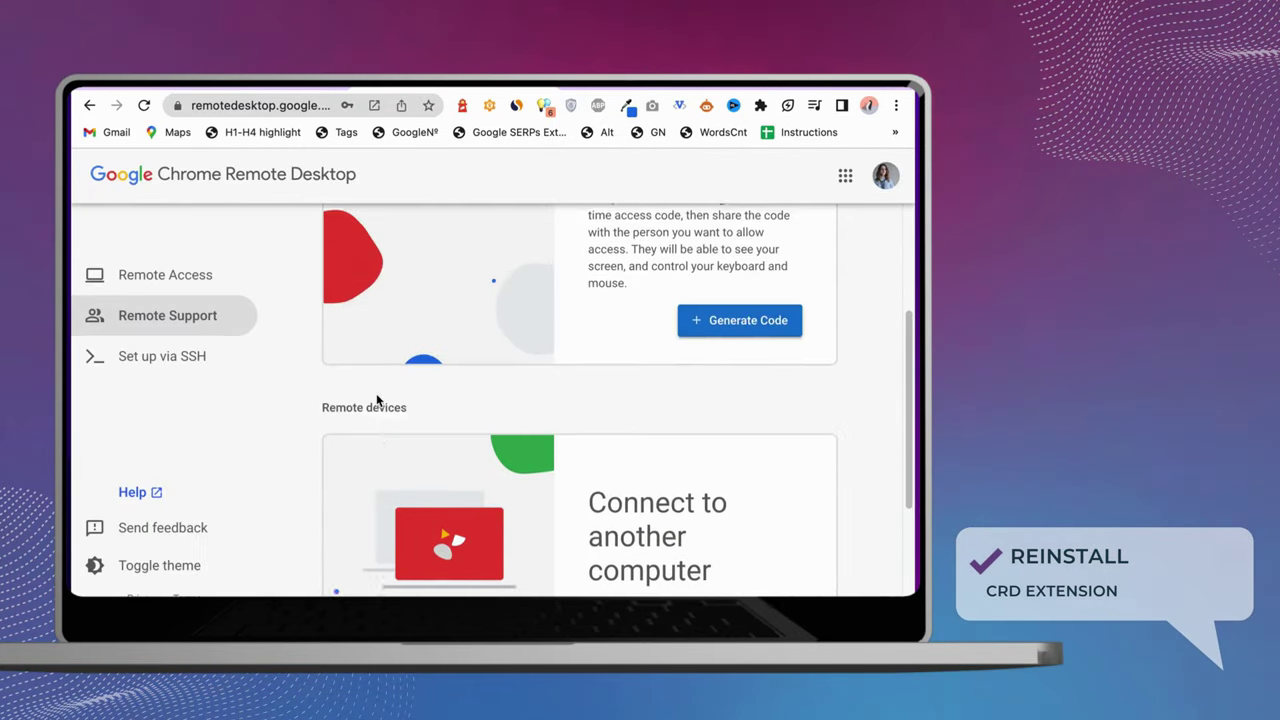